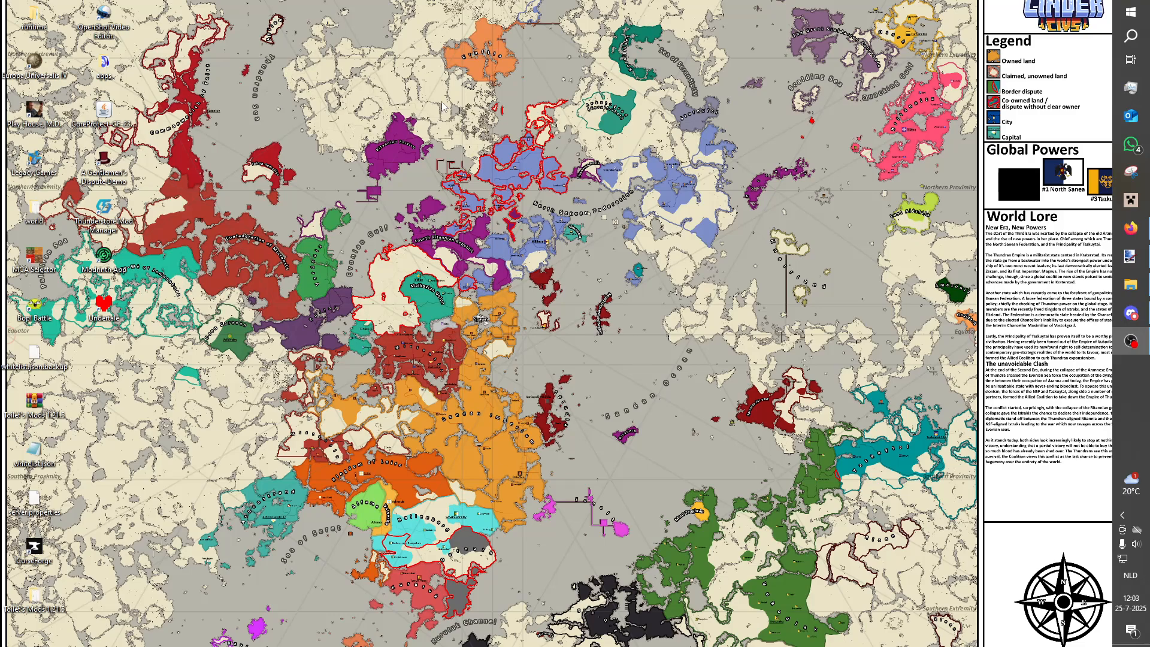
Browse the exported map images in the .minecraft map exports folder and hide the folder window.
right_click(216, 93)
click(691, 407)
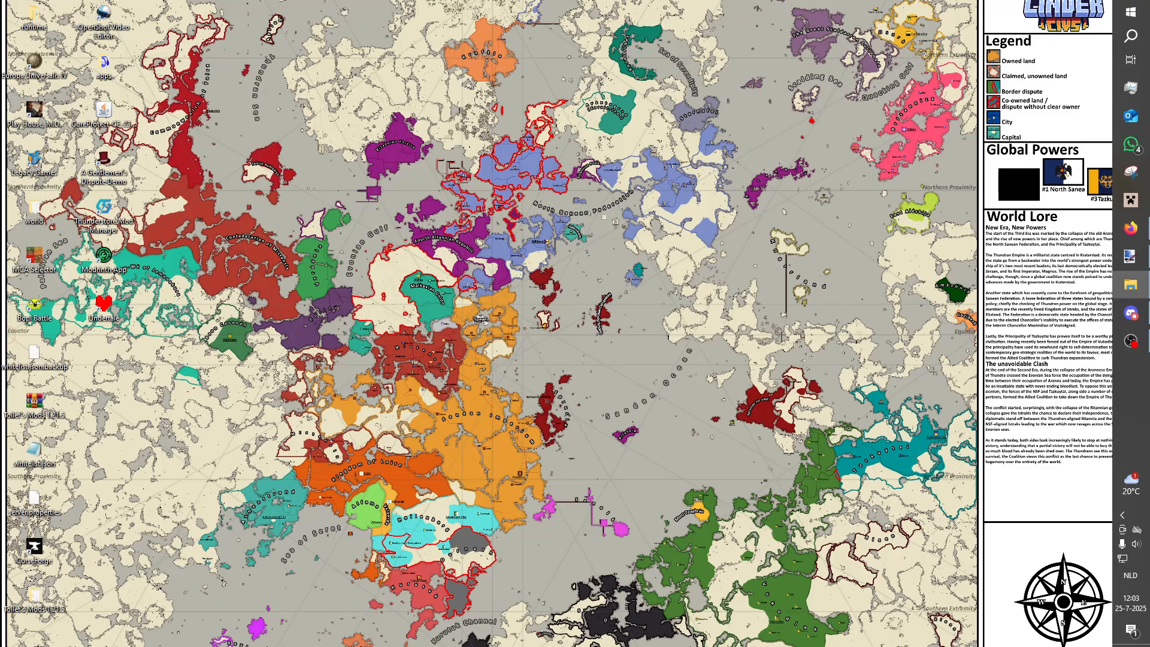
click(1131, 285)
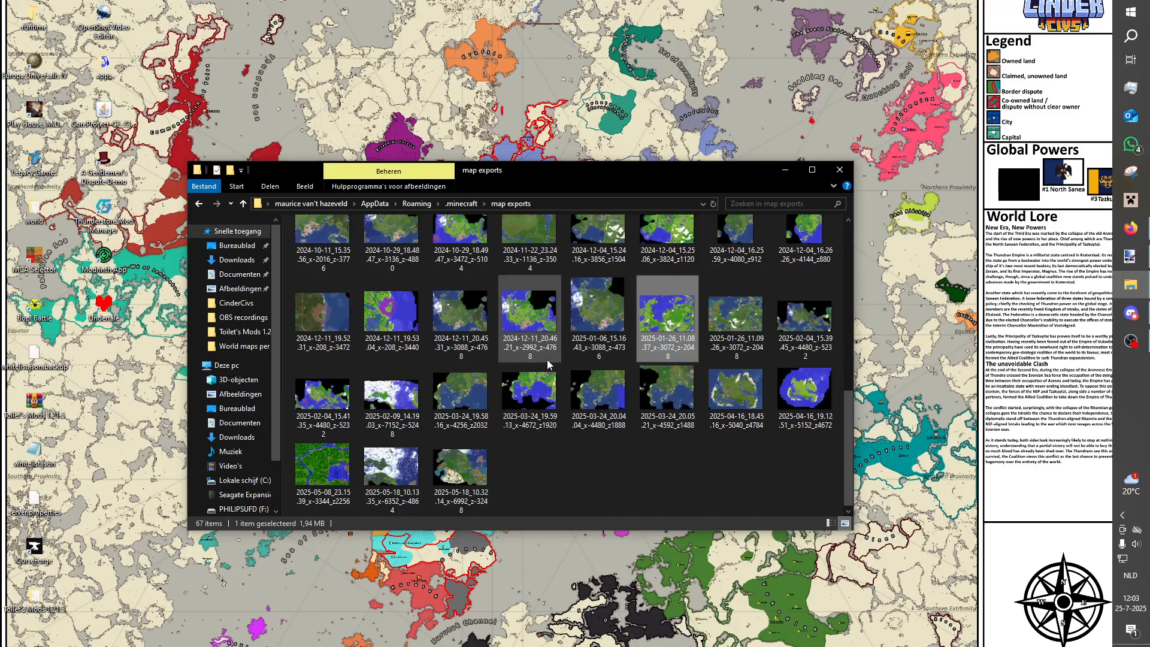
scroll(551, 382, up, 5)
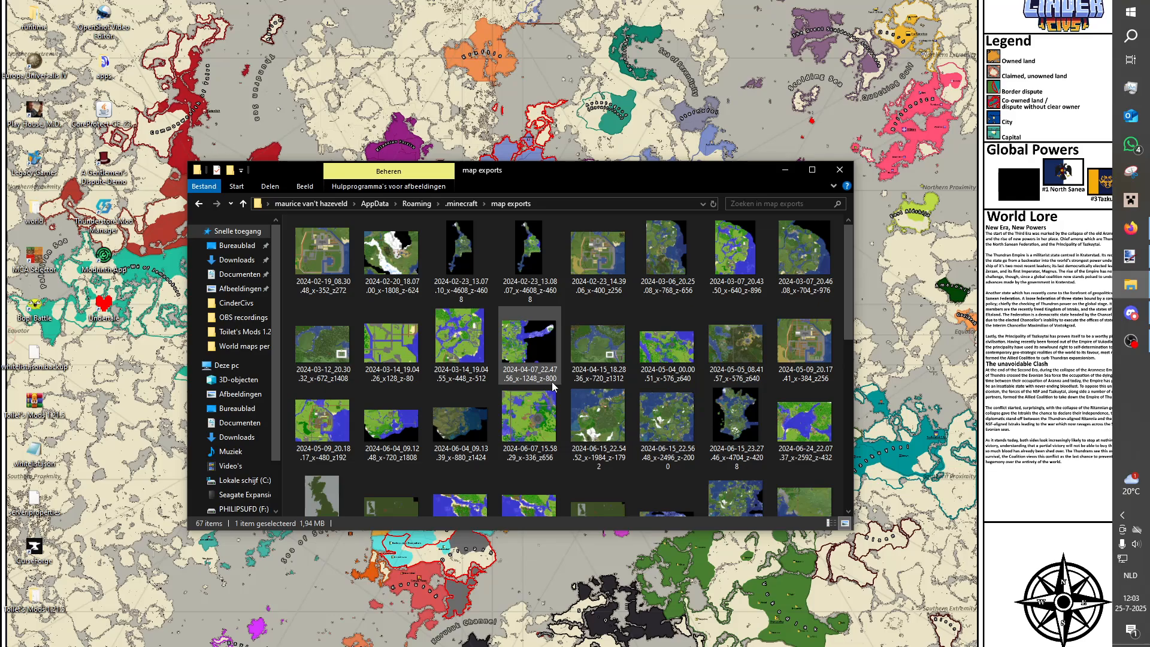
scroll(552, 382, down, 5)
scroll(607, 431, up, 2)
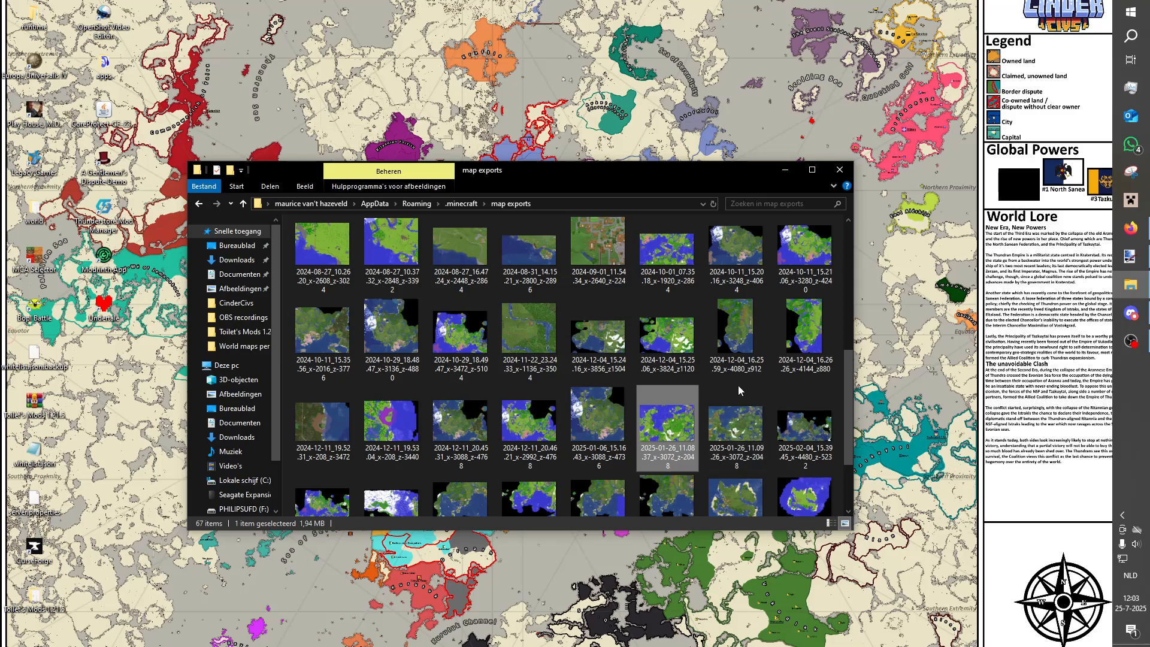
click(785, 170)
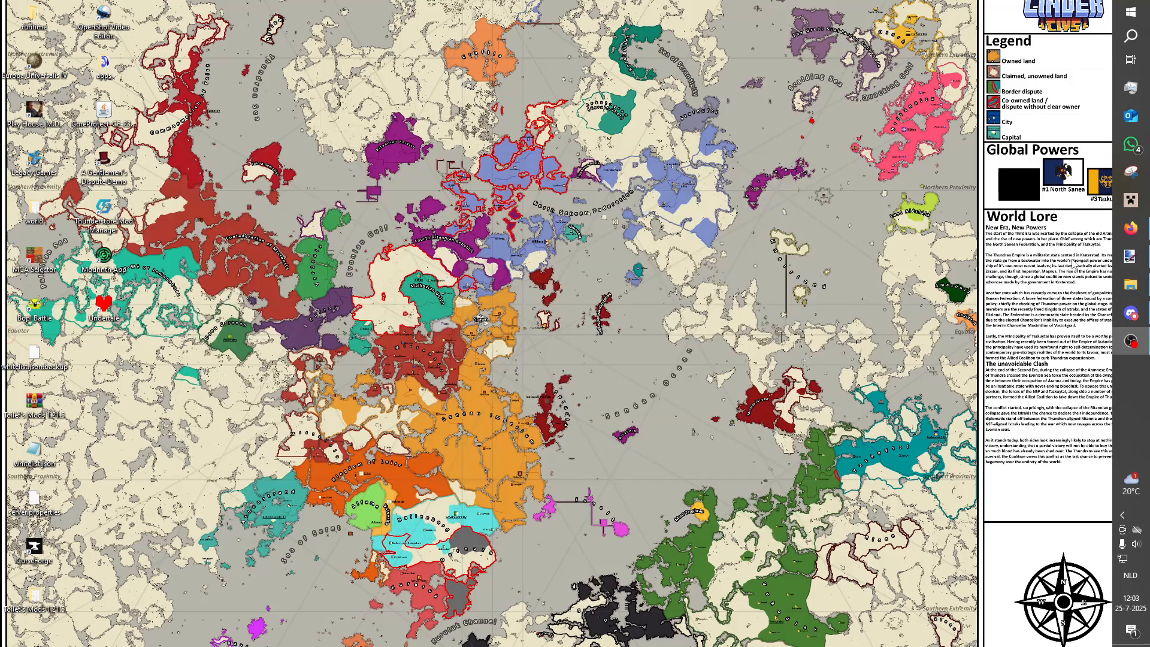
Switch to Paint.NET and hide Layer 2 in the map settings image to examine the options underneath.
click(1140, 259)
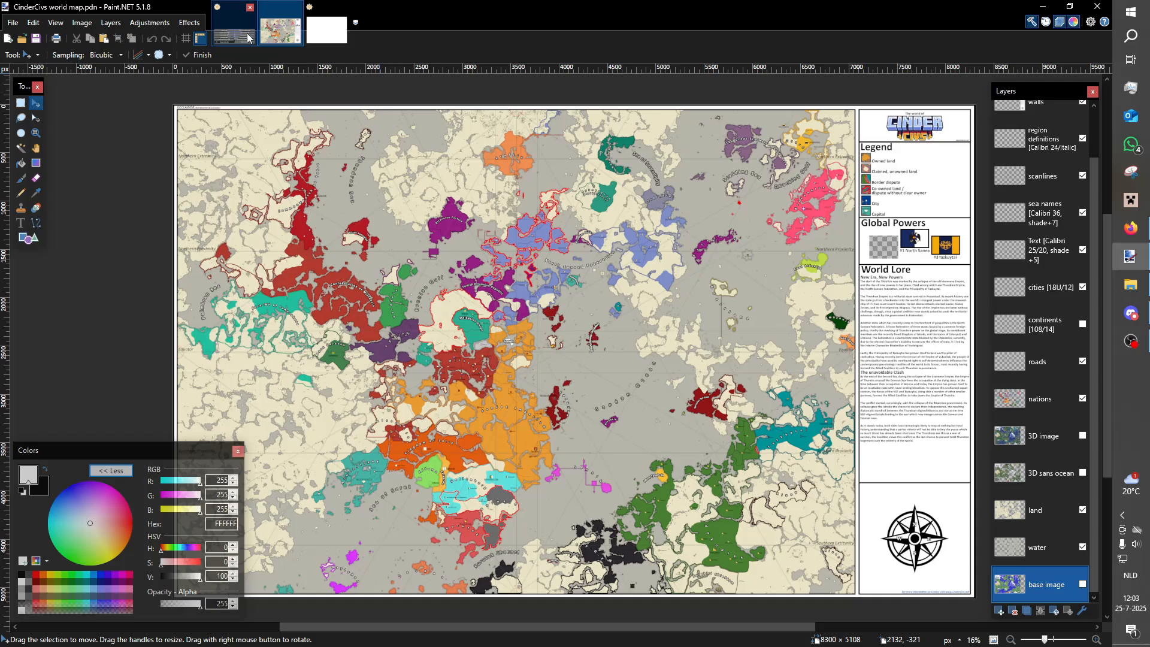
click(248, 38)
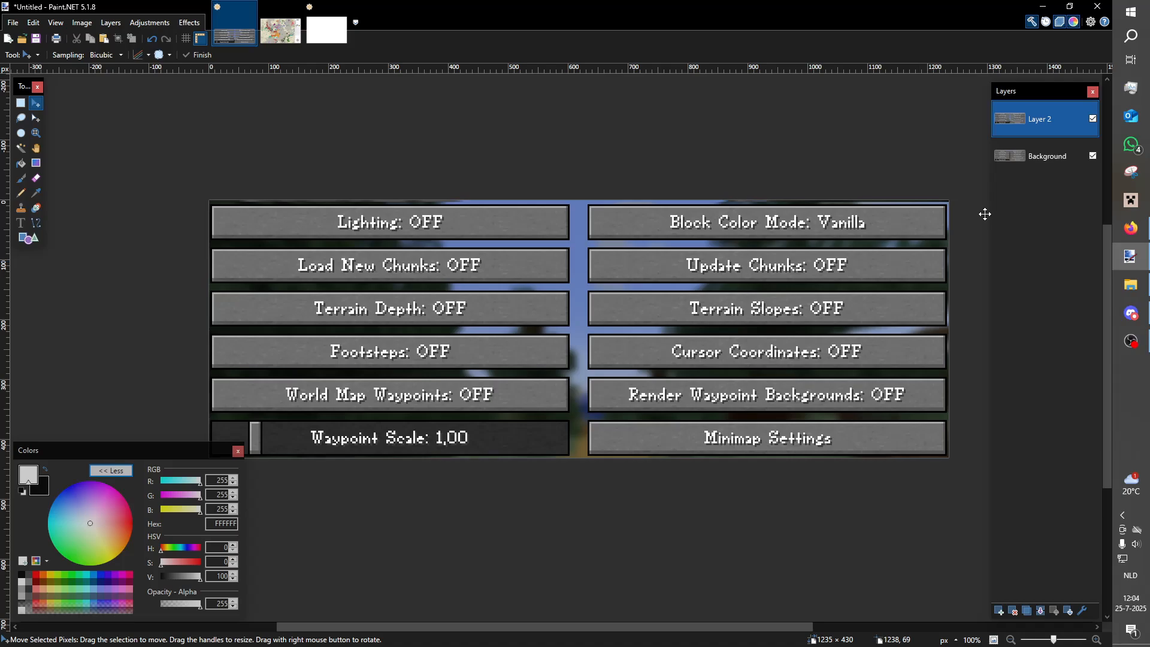
click(1092, 118)
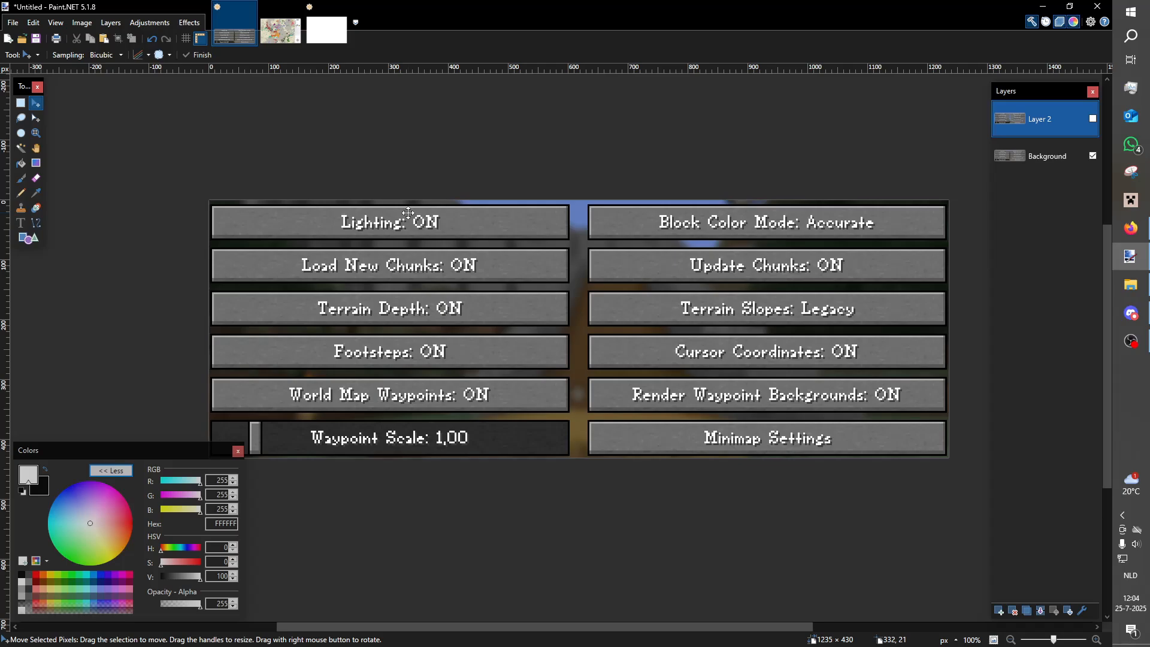
scroll(790, 317, up, 3)
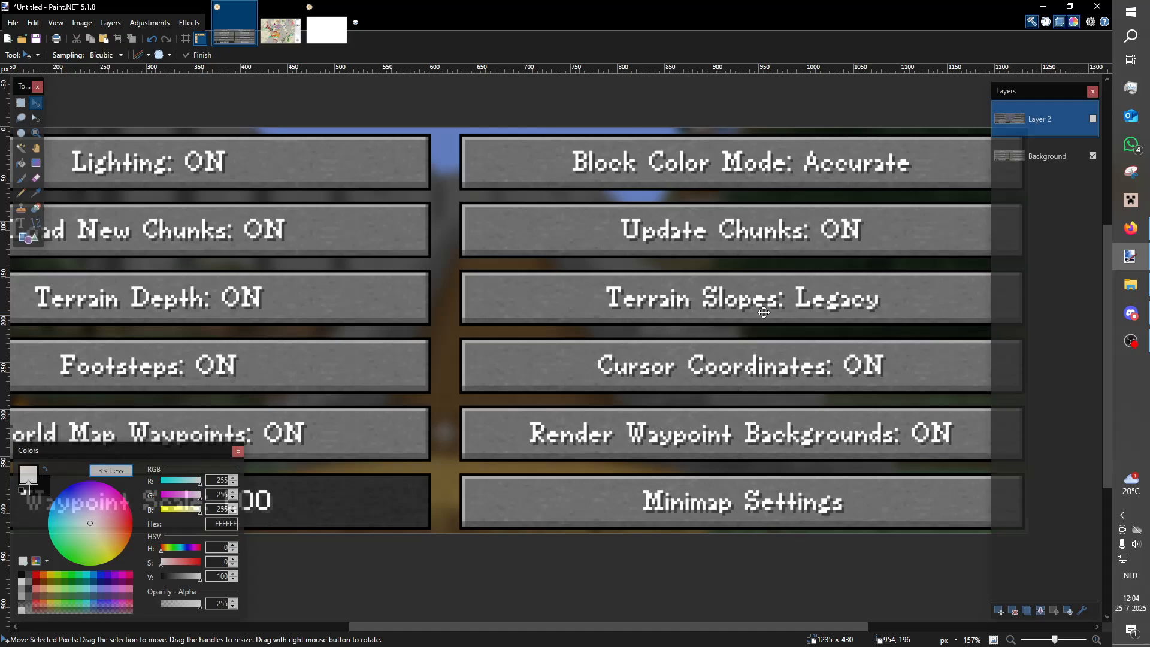
scroll(672, 306, down, 4)
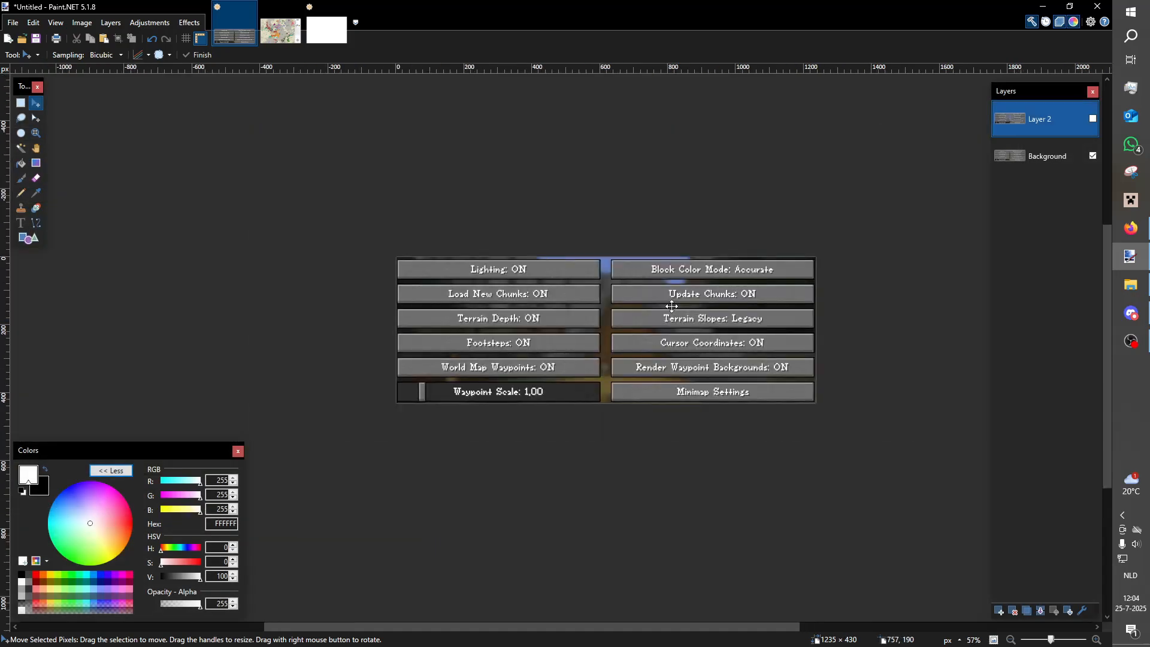
Show the continents [108/14] layer in the CinderCivs world map and save the file.
key(ctrl+Tab)
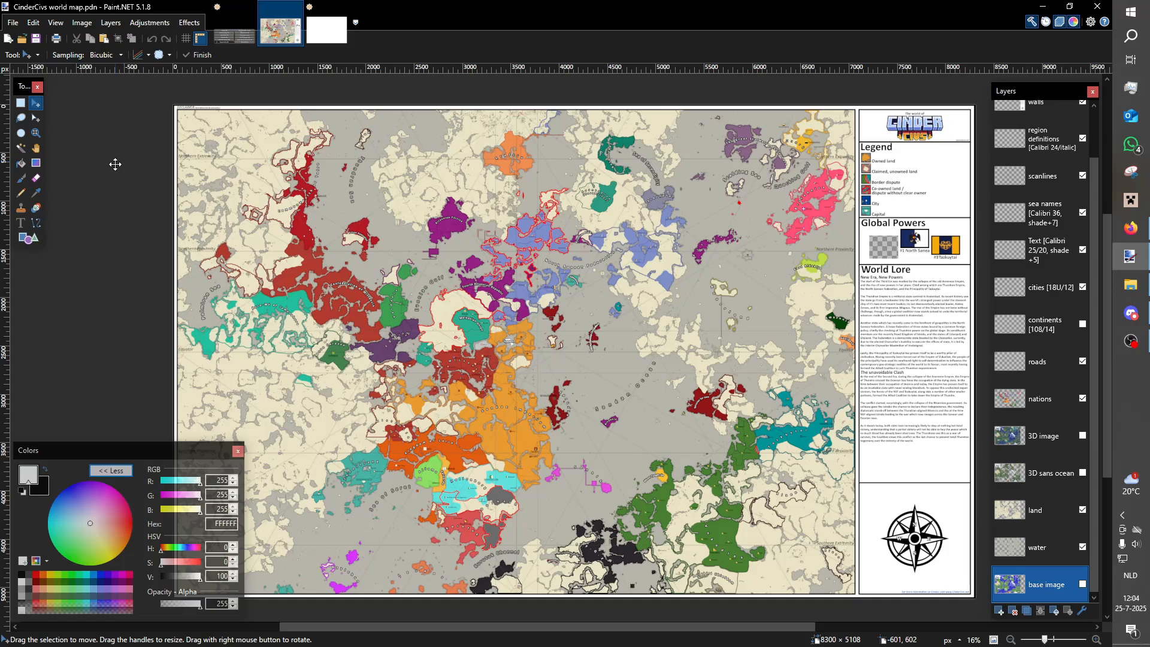
scroll(1054, 305, up, 1)
click(1054, 305)
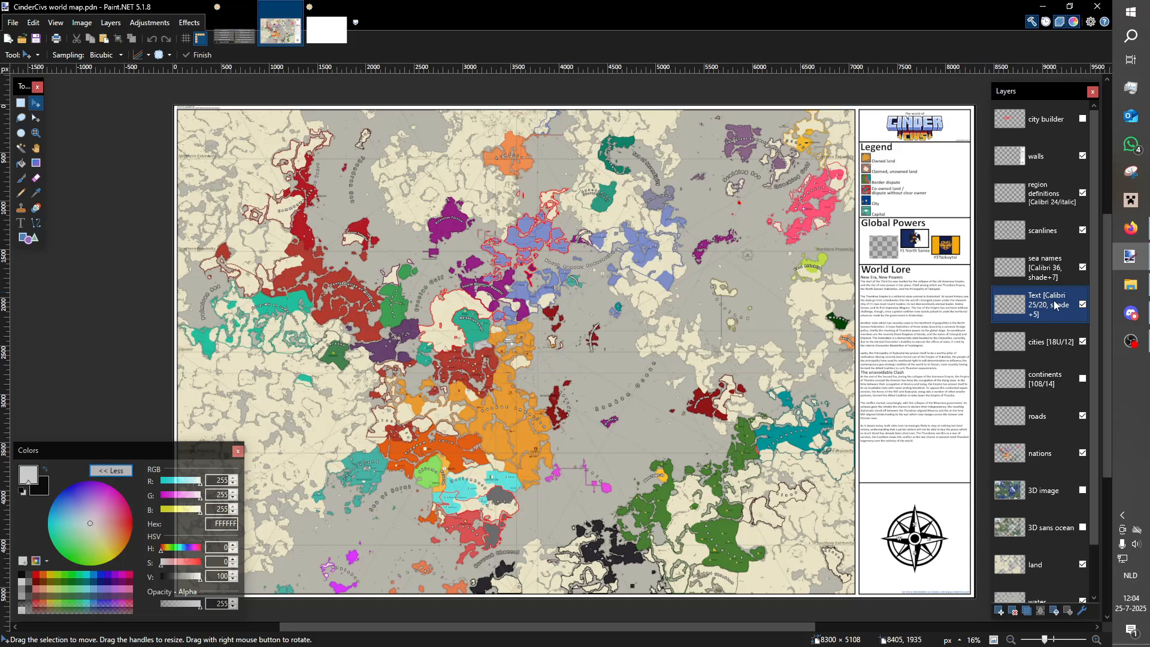
scroll(584, 448, up, 5)
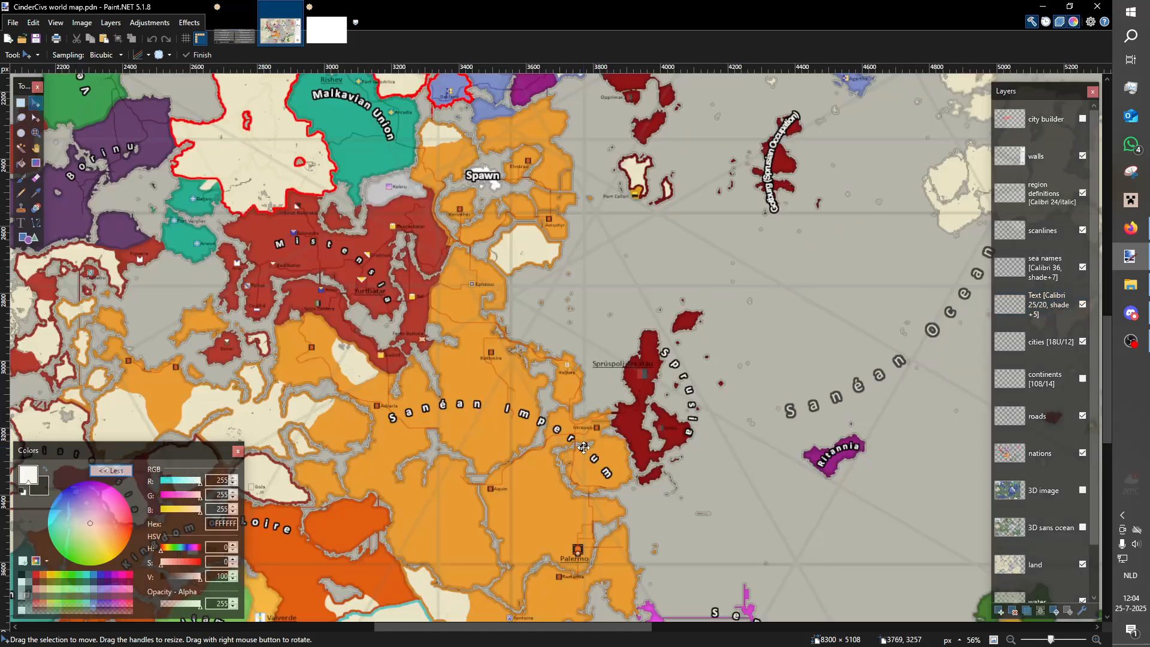
scroll(583, 447, down, 5)
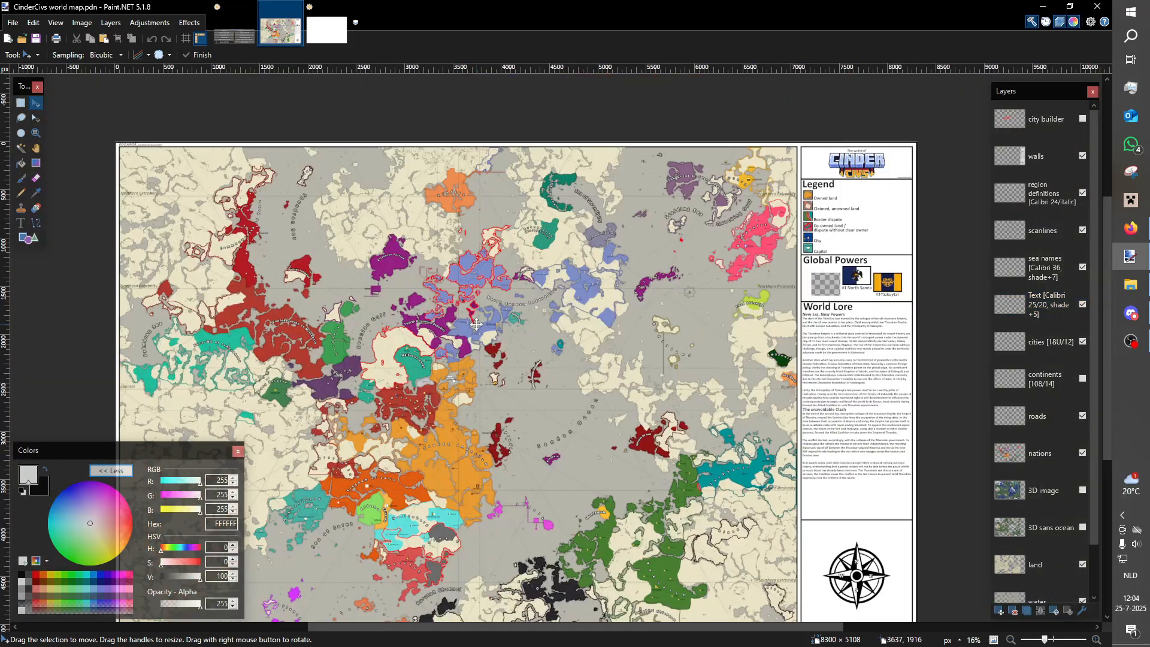
scroll(479, 394, up, 2)
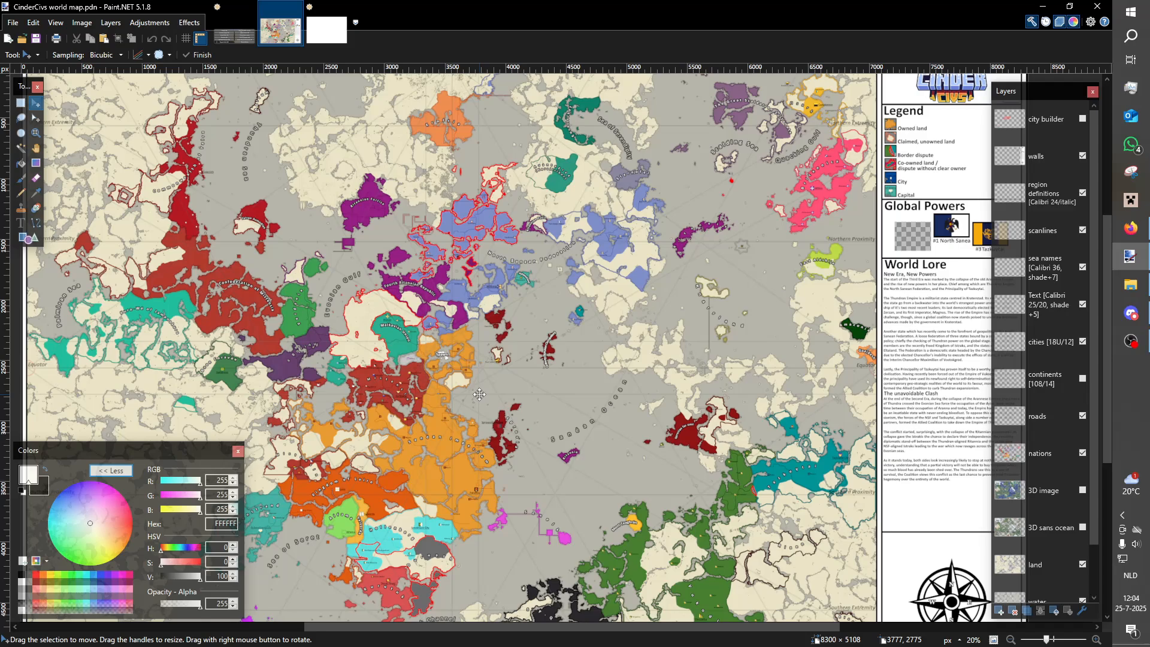
scroll(494, 352, down, 2)
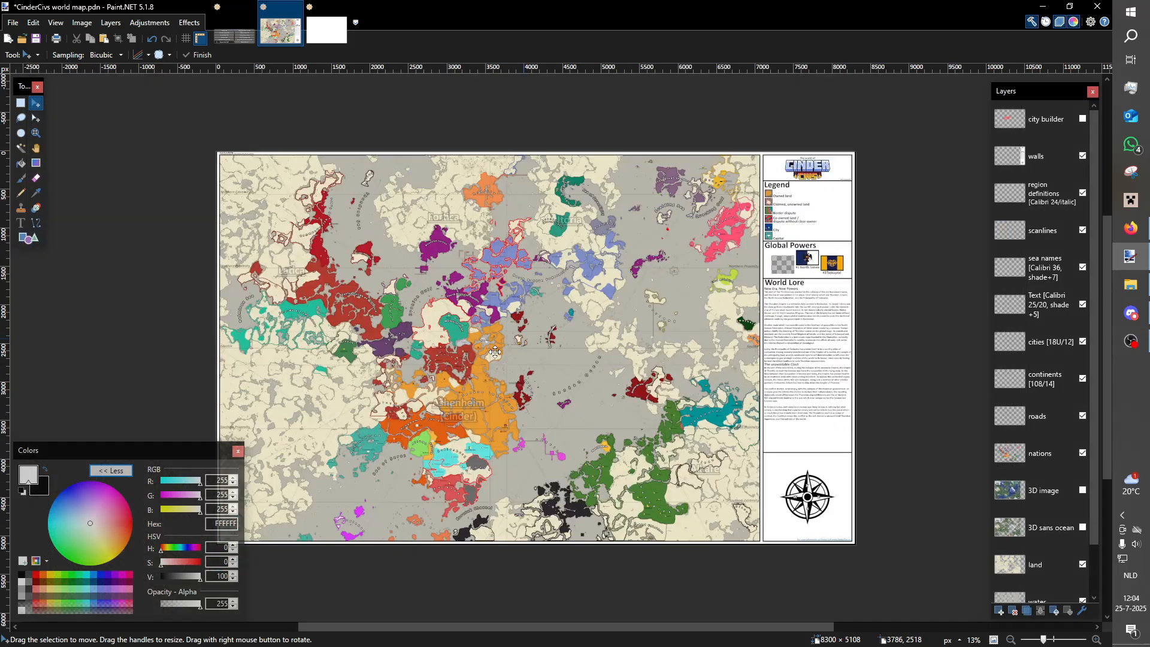
scroll(495, 352, up, 2)
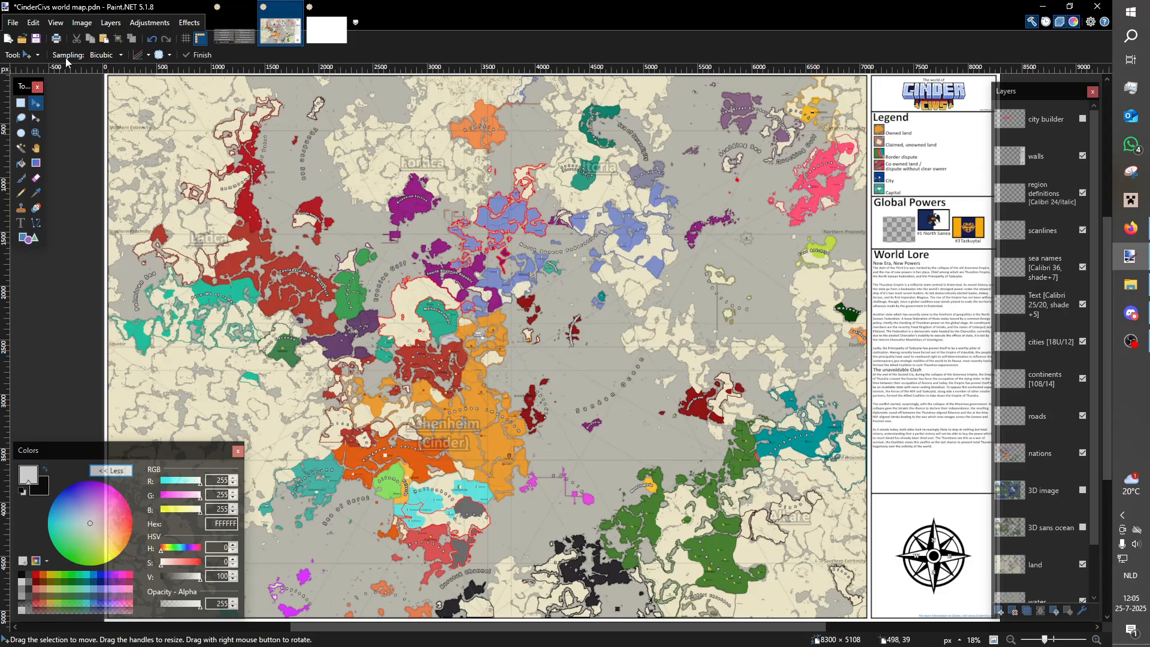
key(ctrl+s)
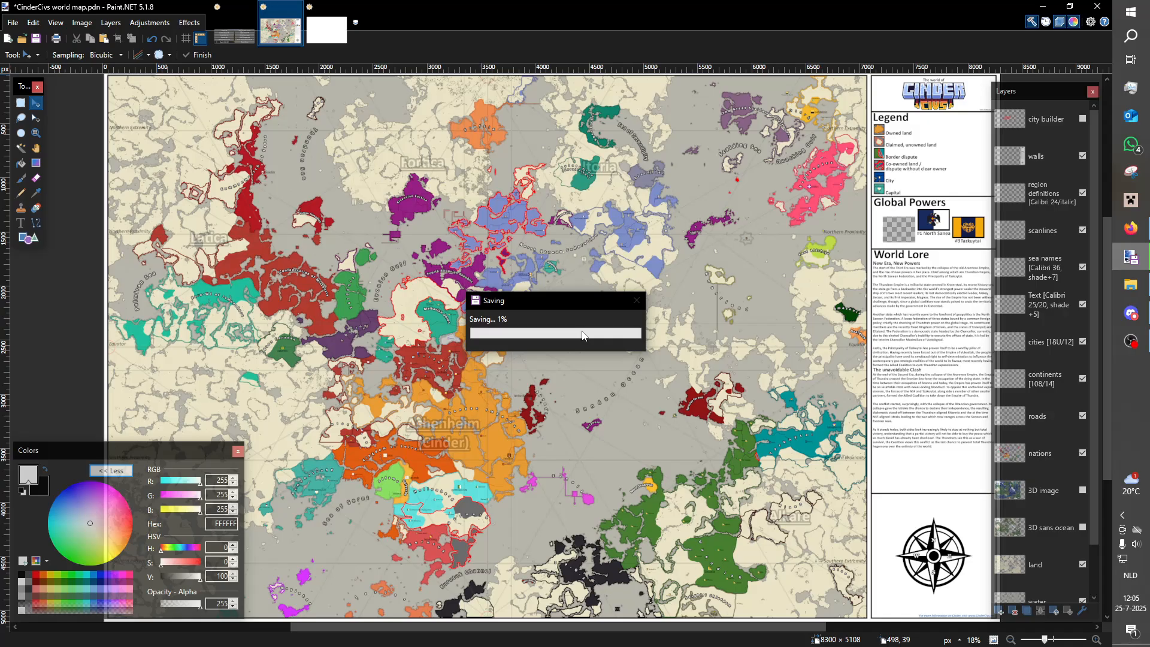
Switch to Firefox and review the pyrochild plugins download post on the paint.net forum.
click(1130, 229)
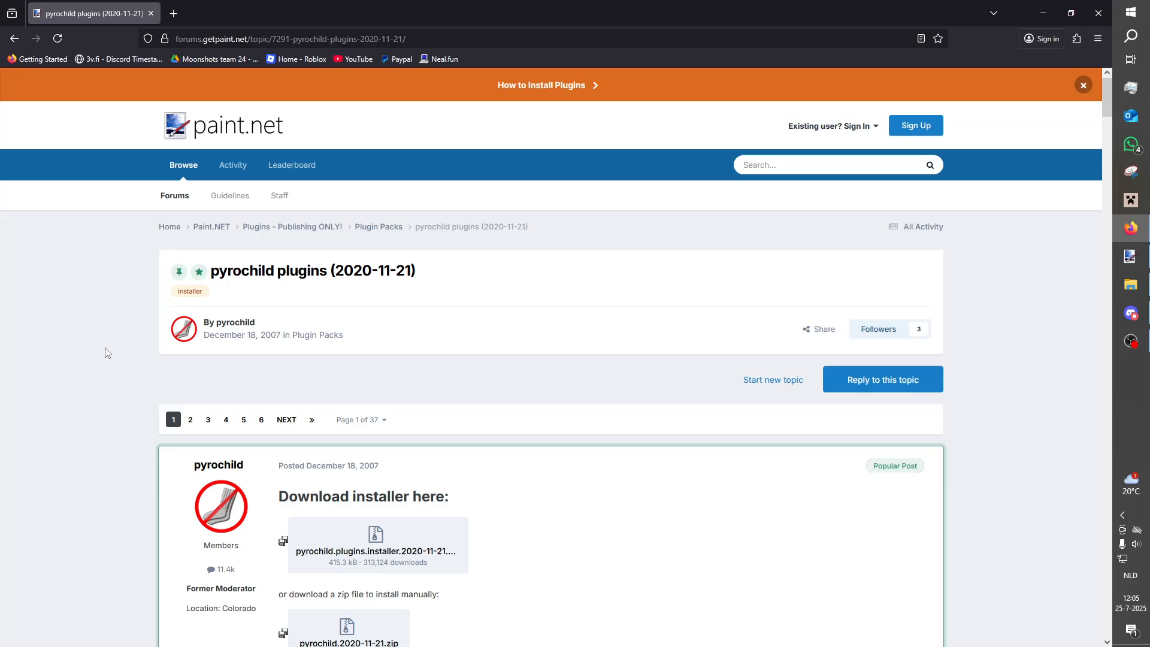
scroll(451, 343, down, 3)
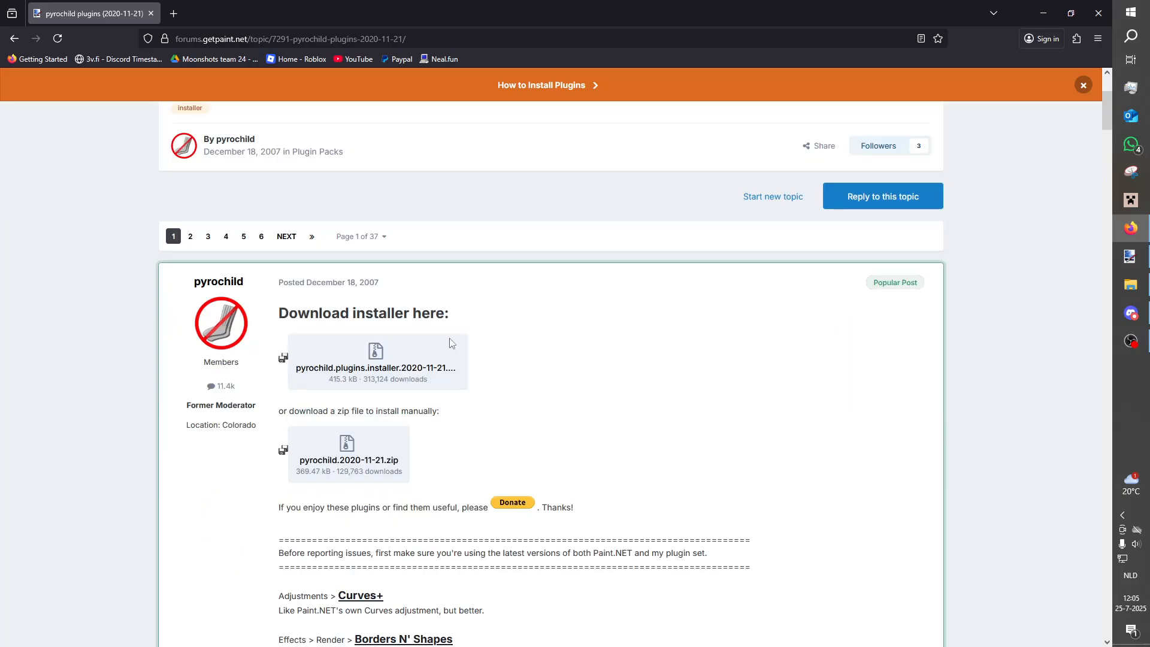
scroll(1039, 103, up, 3)
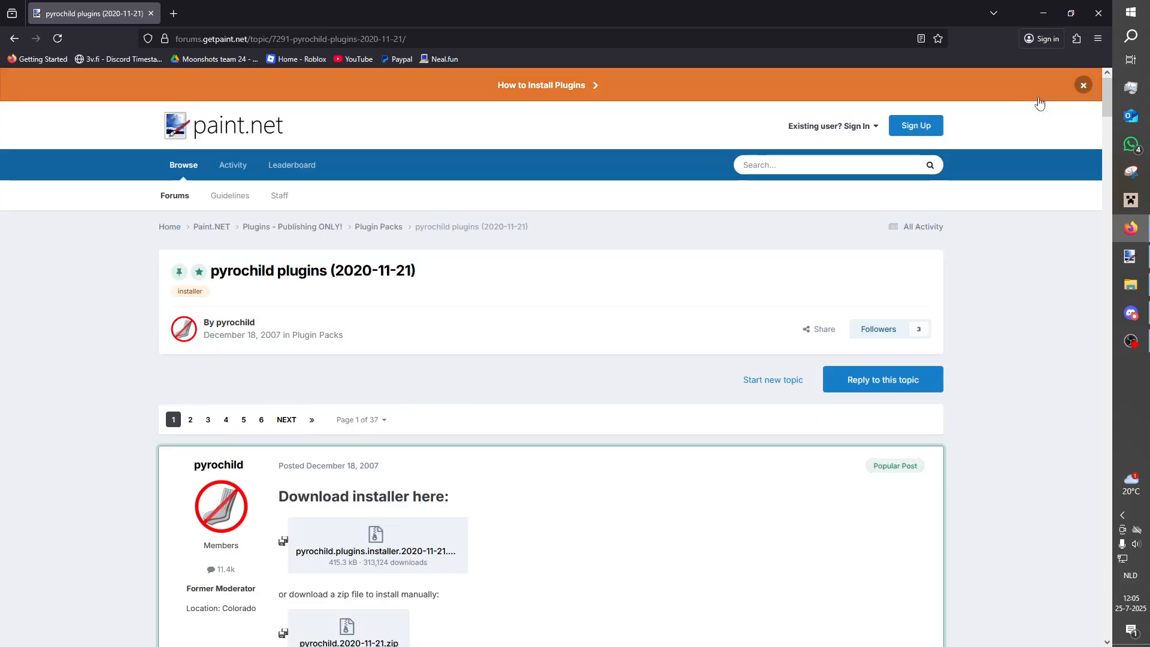
Add the map exports 2025-01-26_11.08.37 and 2025-01-26_11.09.26 from the map exports folder as layers in the blank Paint.NET image.
key(alt+Tab)
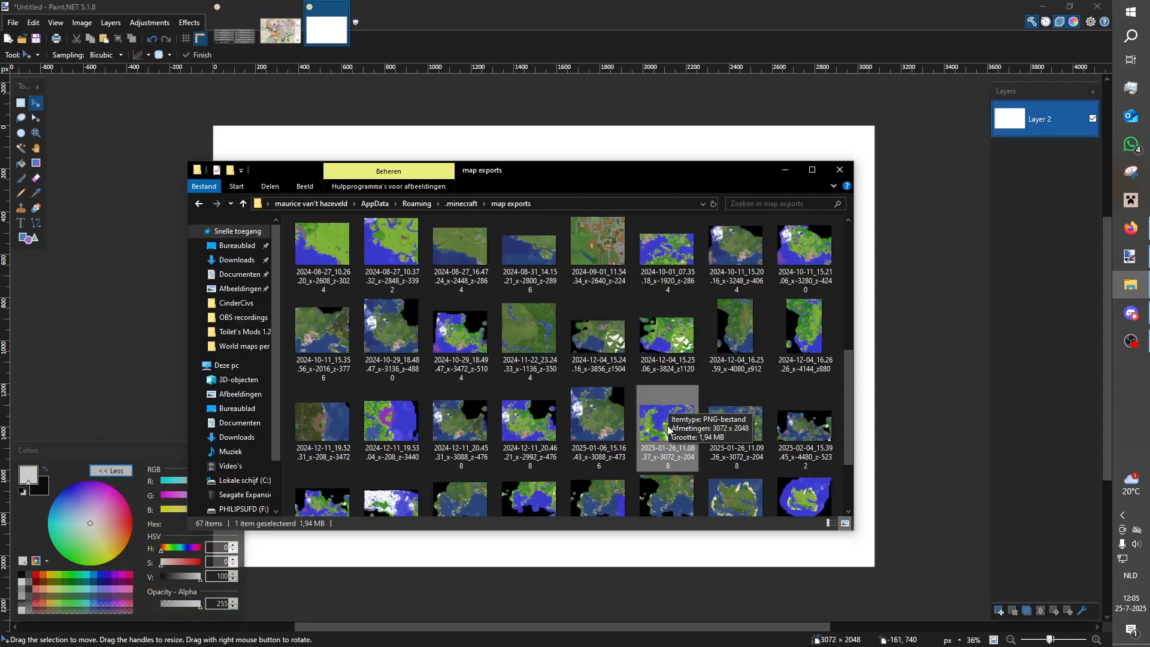
mouse_move(593, 184)
mouse_down()
mouse_move(837, 268)
mouse_move(852, 168)
mouse_up()
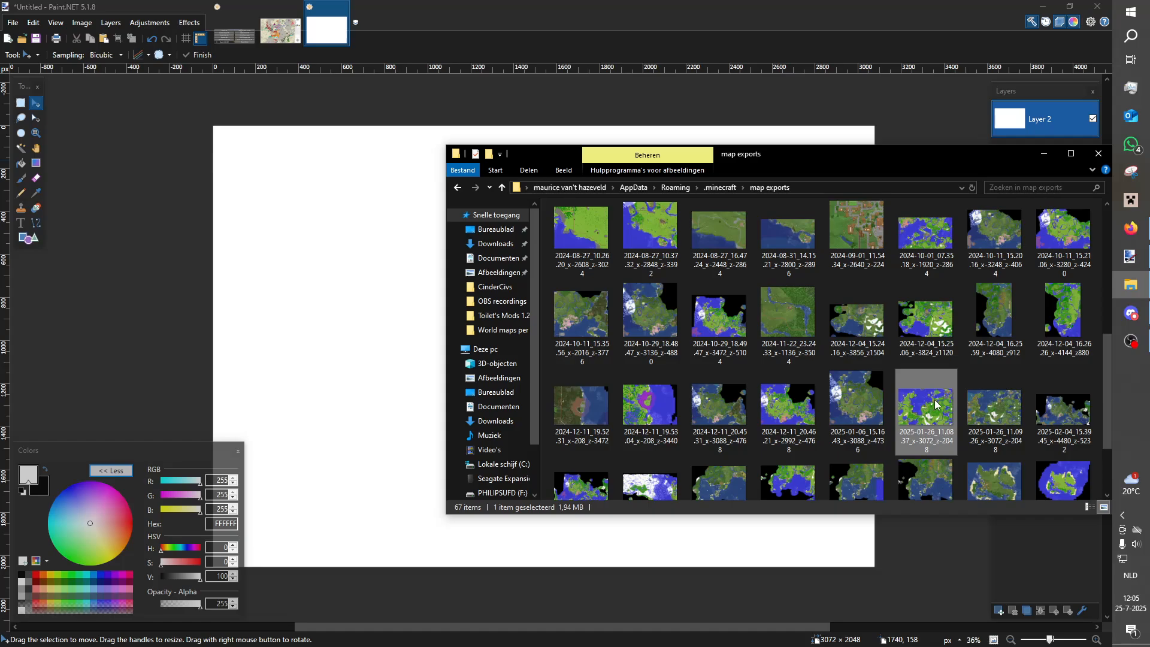
ctrl+click(994, 407)
mouse_move(994, 407)
mouse_down()
mouse_move(836, 342)
mouse_move(580, 333)
mouse_move(566, 370)
mouse_up()
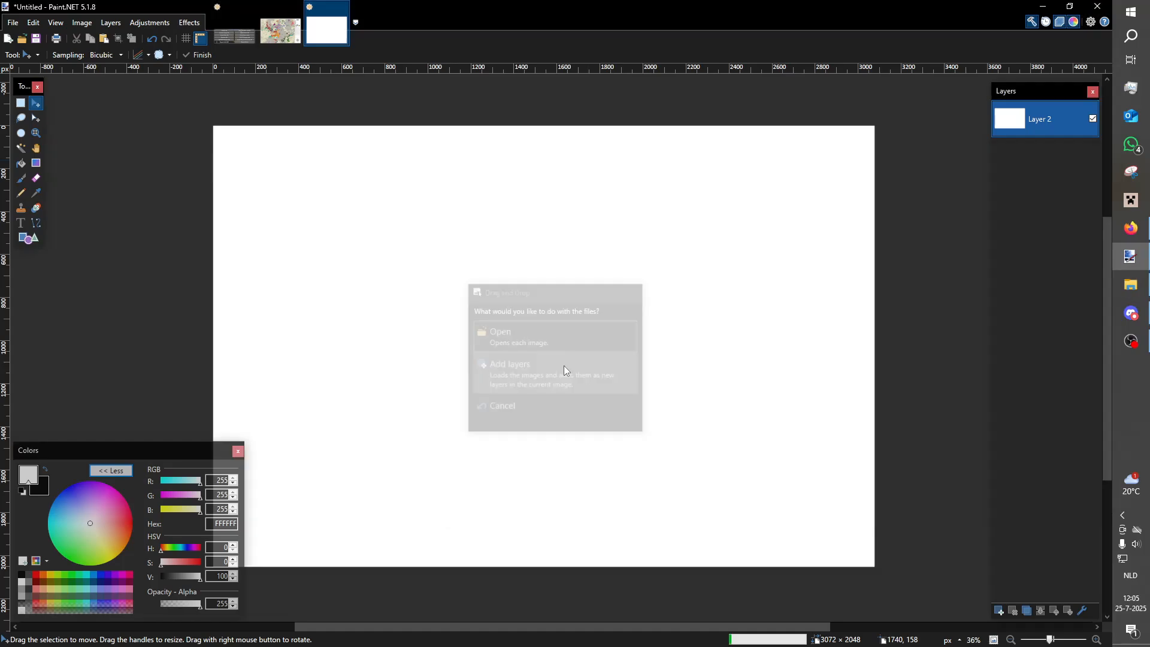
click(566, 370)
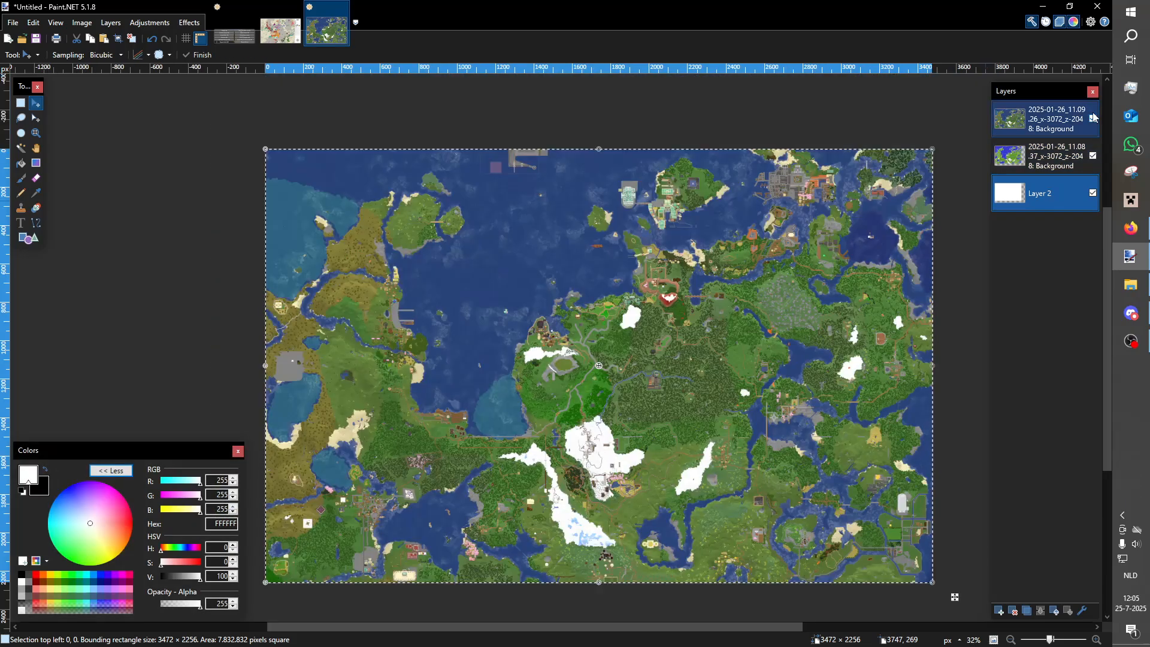
Compare the two map exports by toggling the visibility of the 2025-01-26_11.09.26 layer.
click(1092, 118)
scroll(564, 296, up, 4)
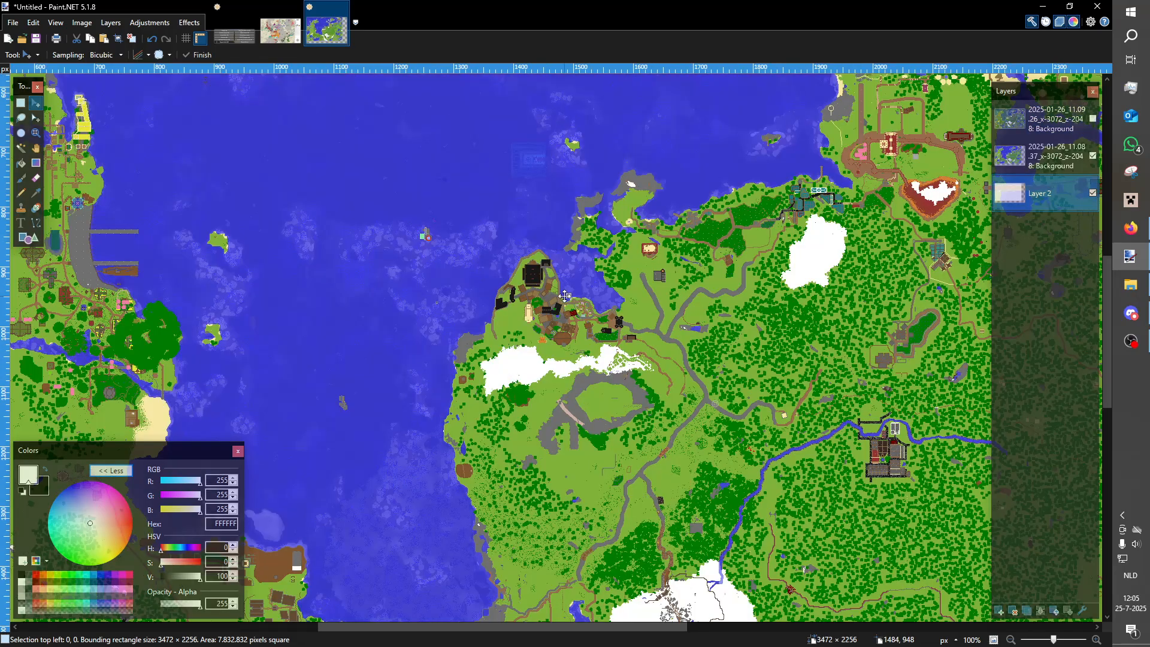
scroll(565, 296, down, 2)
click(1092, 118)
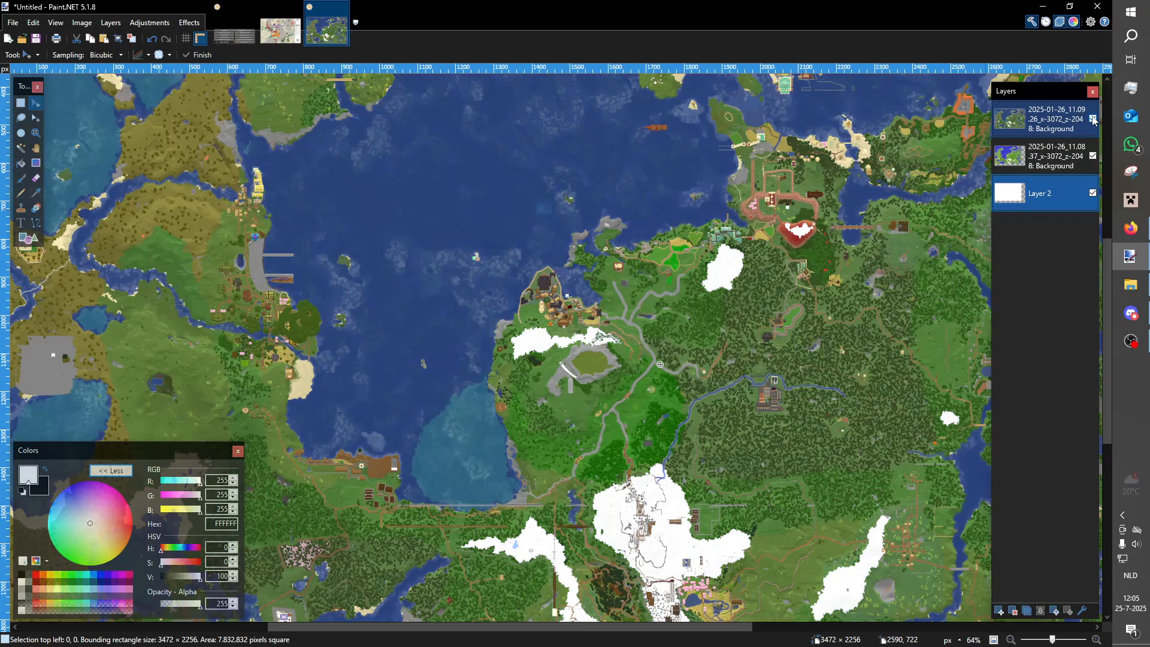
click(1093, 120)
Adjust the opacity of the 2025-01-26_11.09.26 layer in its layer properties.
key(ctrl+b)
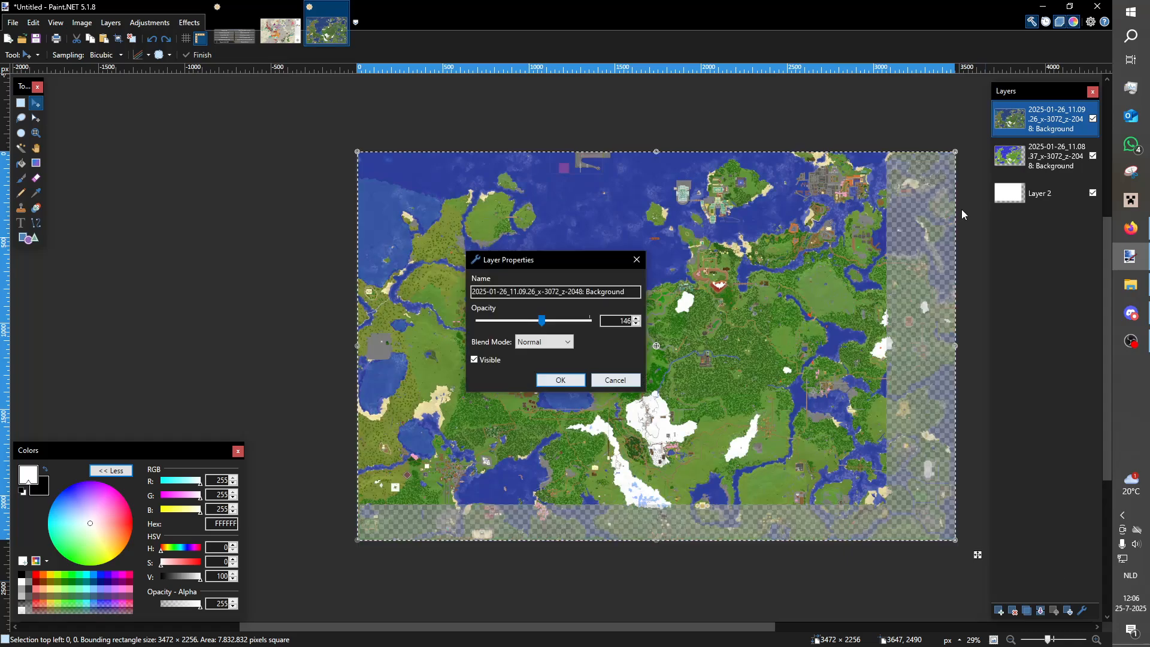
click(581, 323)
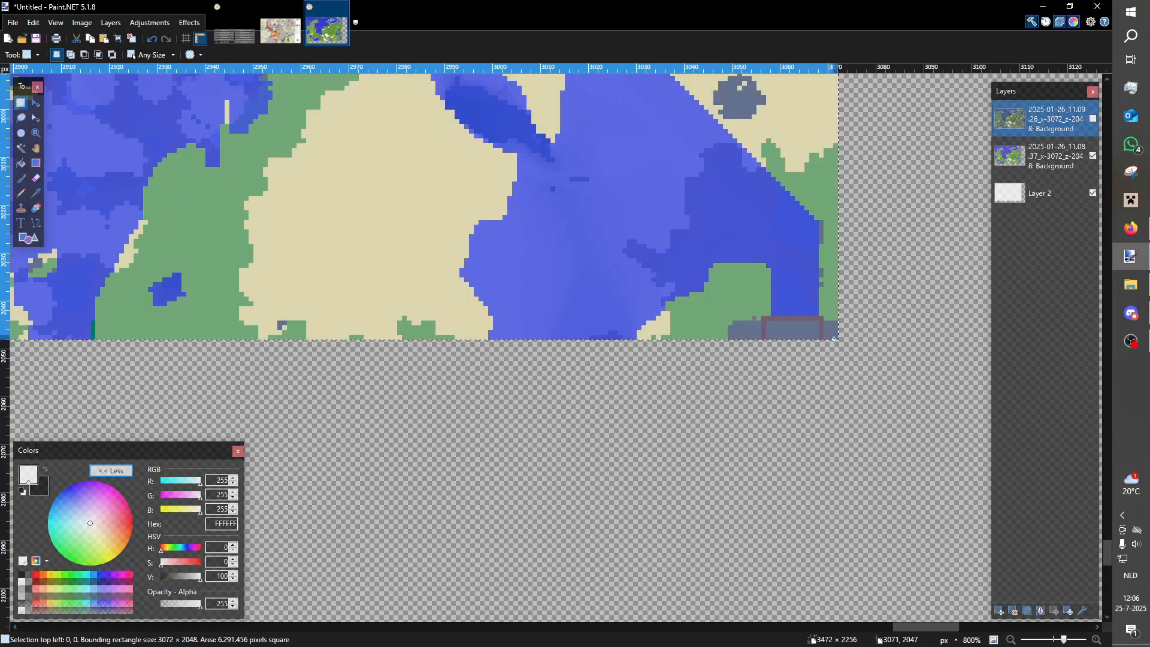
Try to resize the whole image to 3072 × 2048 pixels.
scroll(761, 534, down, 10)
scroll(761, 534, down, 3)
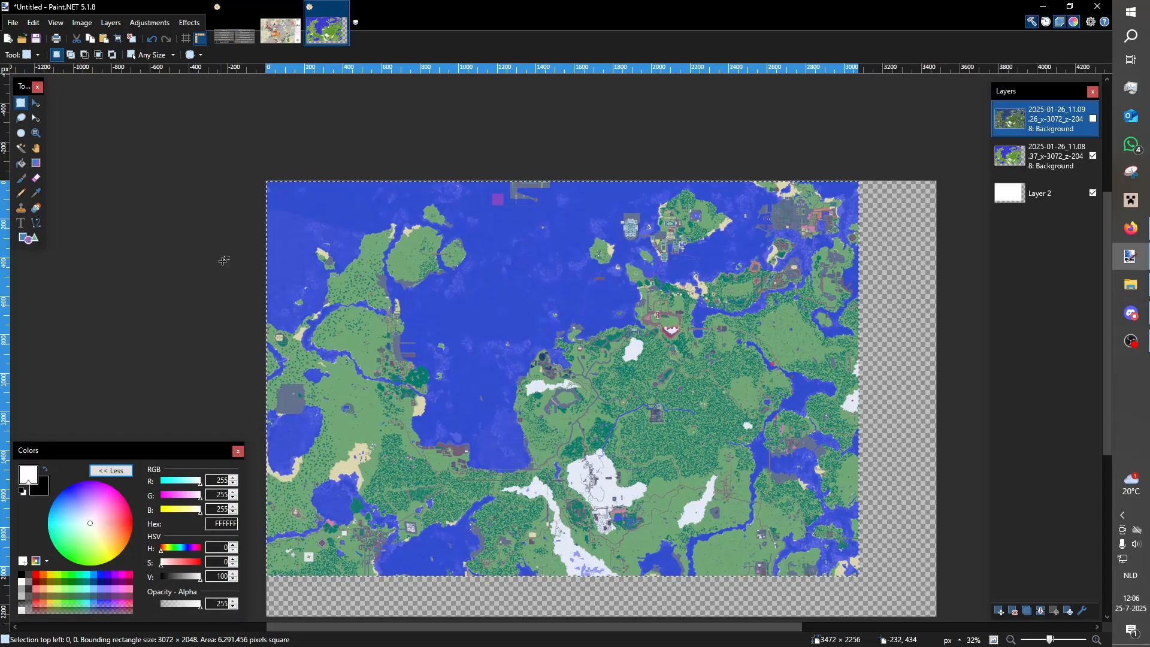
click(82, 22)
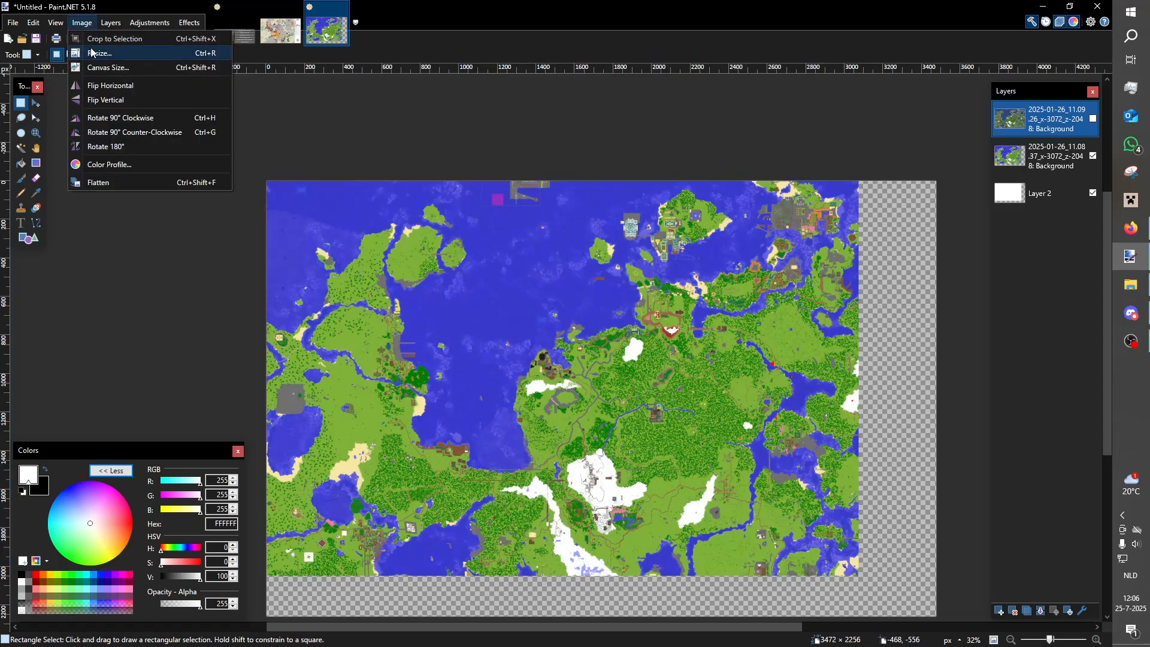
click(91, 53)
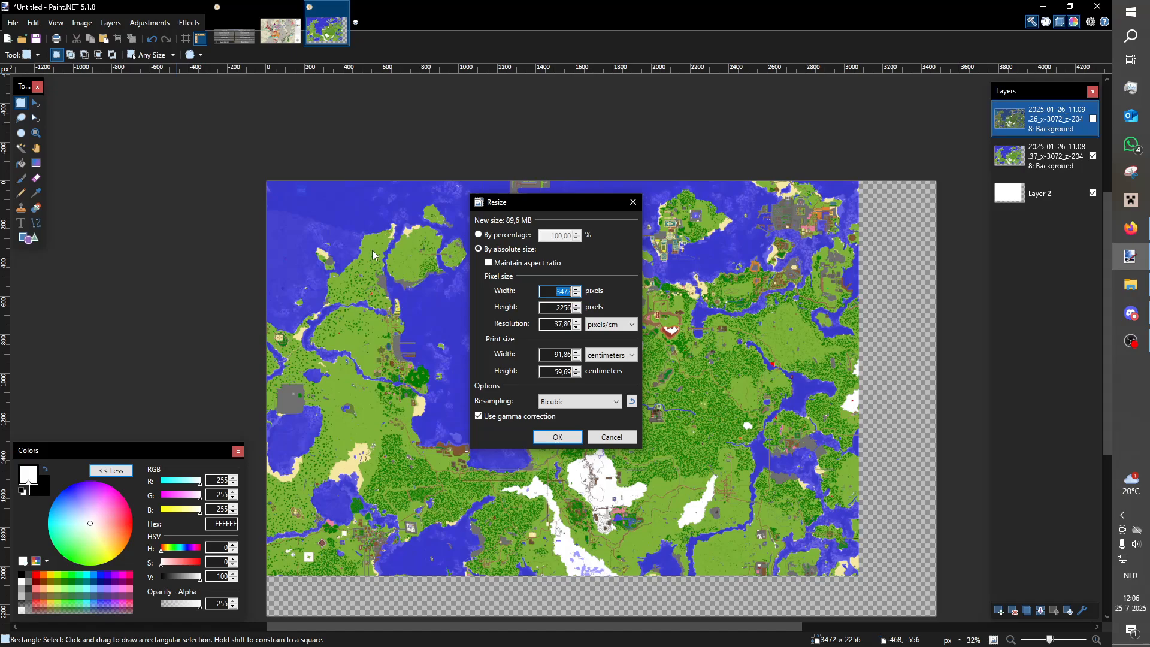
text(3072)
click(548, 436)
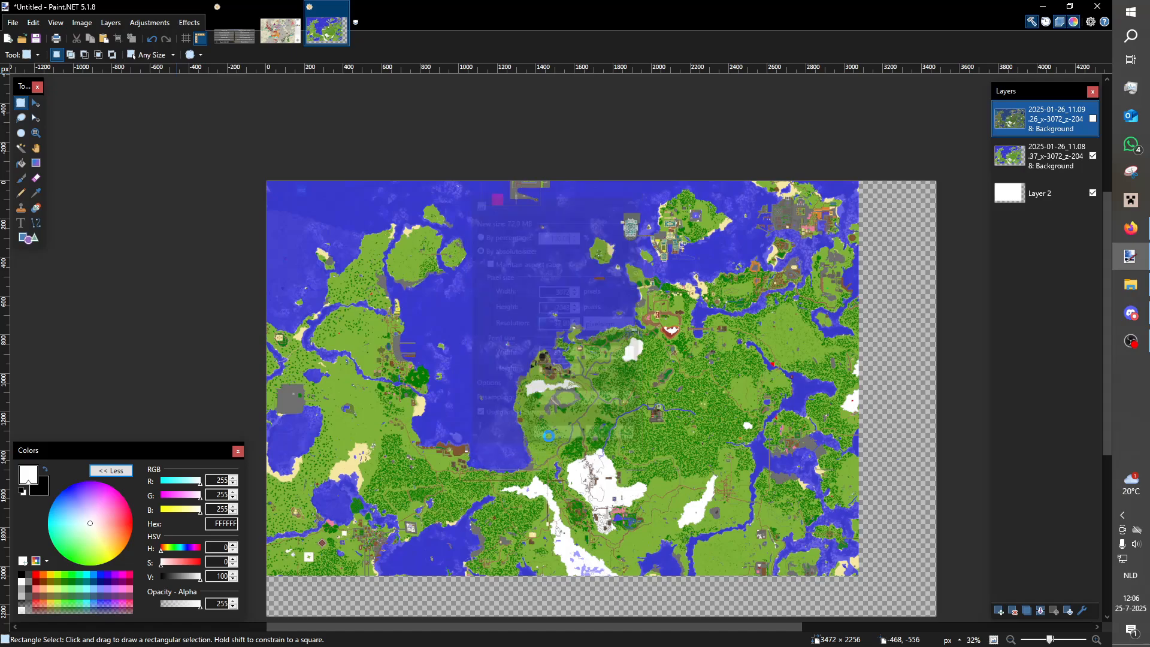
scroll(535, 307, up, 2)
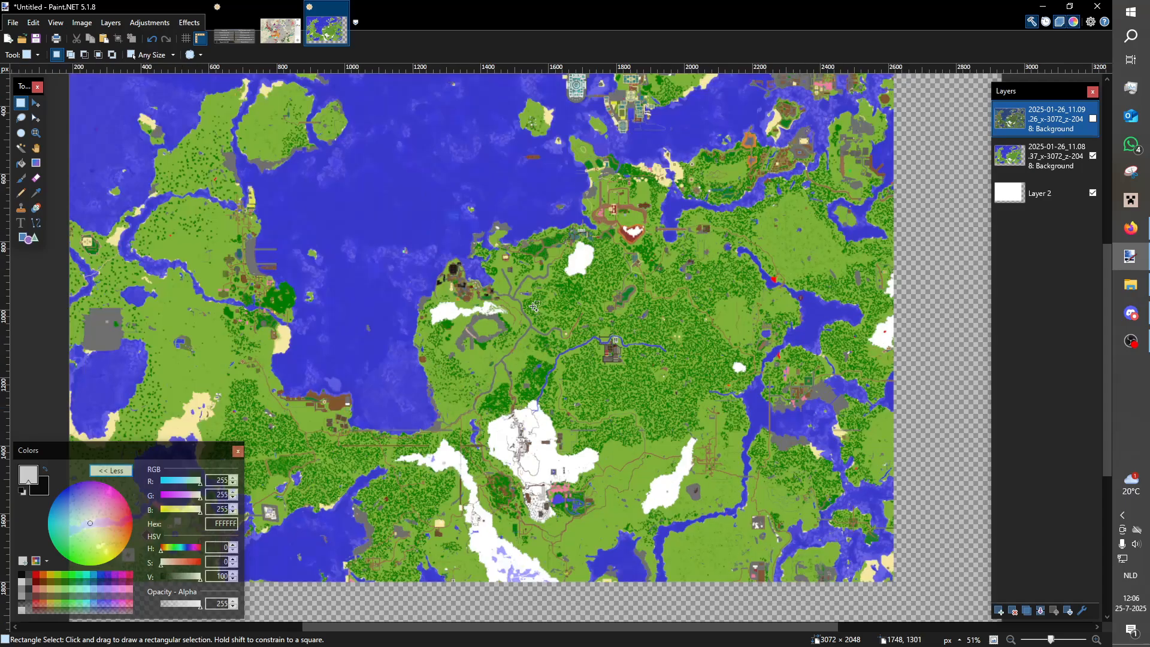
Create a new 3072 × 2048 pixel image and paste the two map exports into it as separate layers.
click(1025, 166)
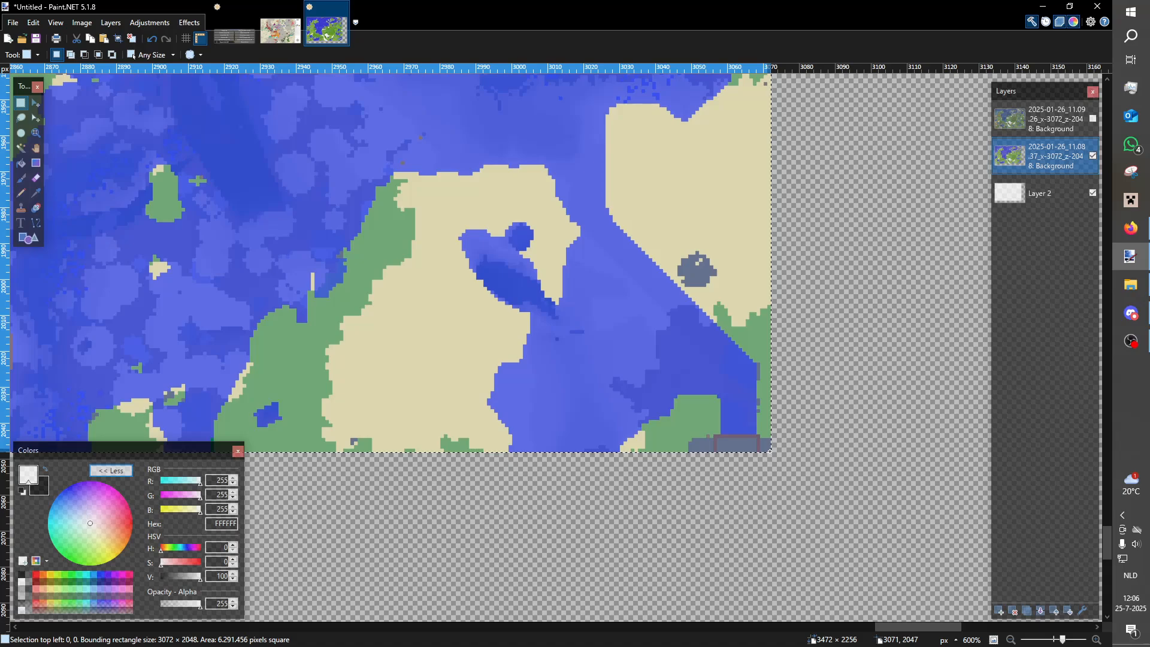
key(ctrl+n)
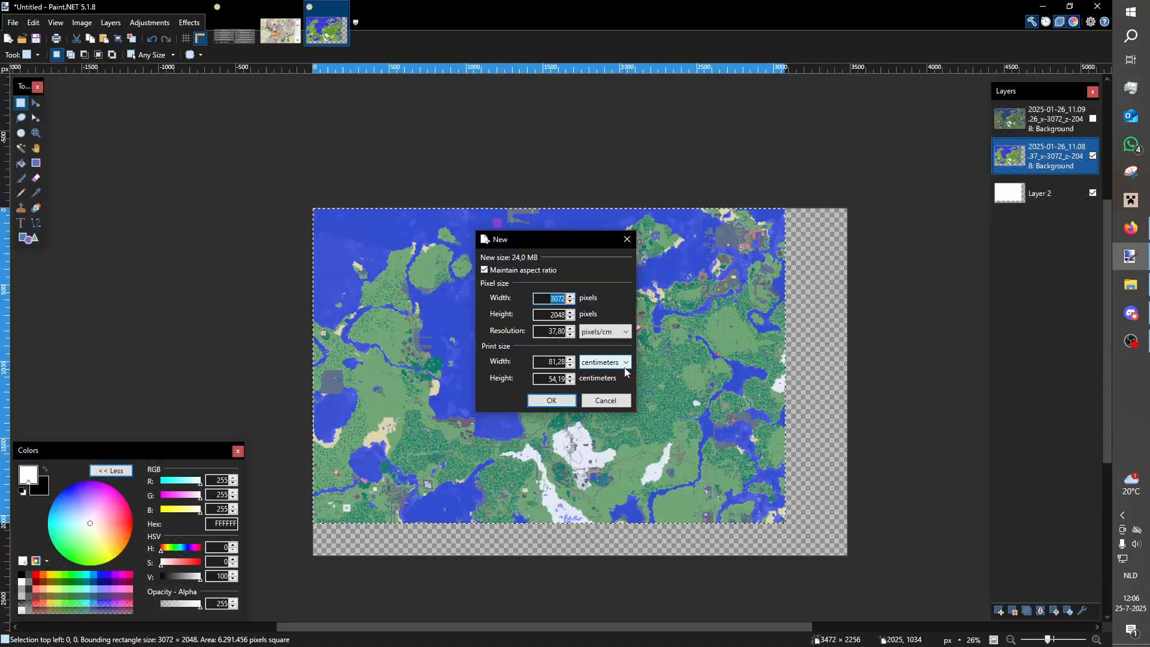
key(Return)
key(ctrl+v)
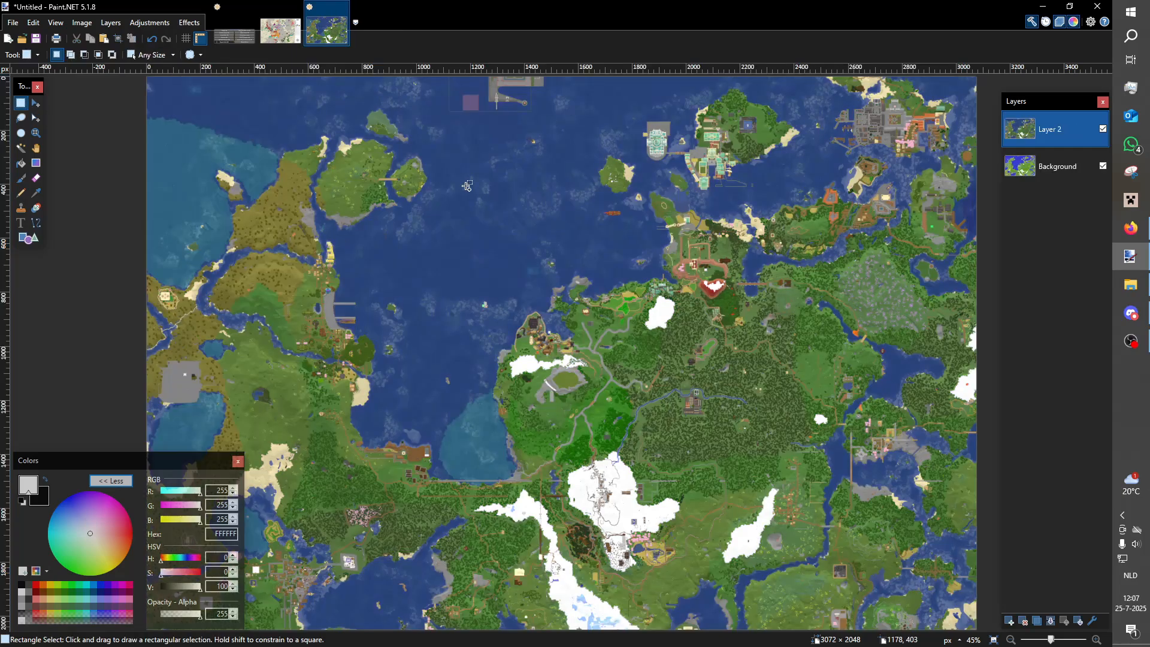
Hide the detailed map on Layer 2 and add an empty layer above the background.
scroll(467, 186, down, 1)
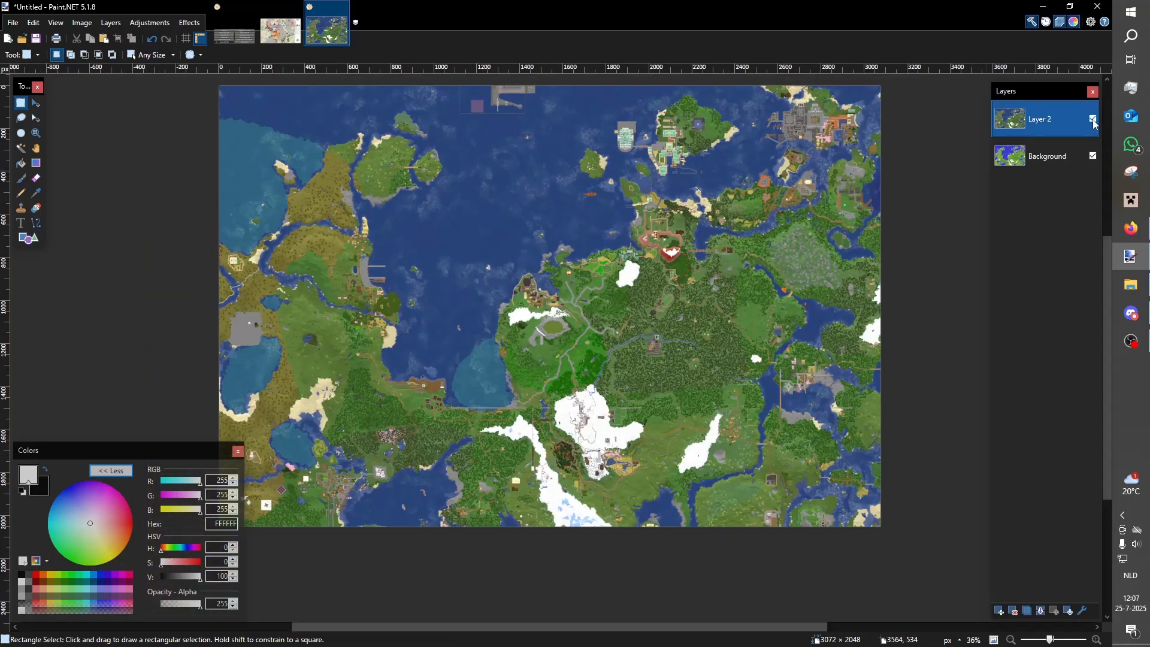
scroll(982, 117, up, 1)
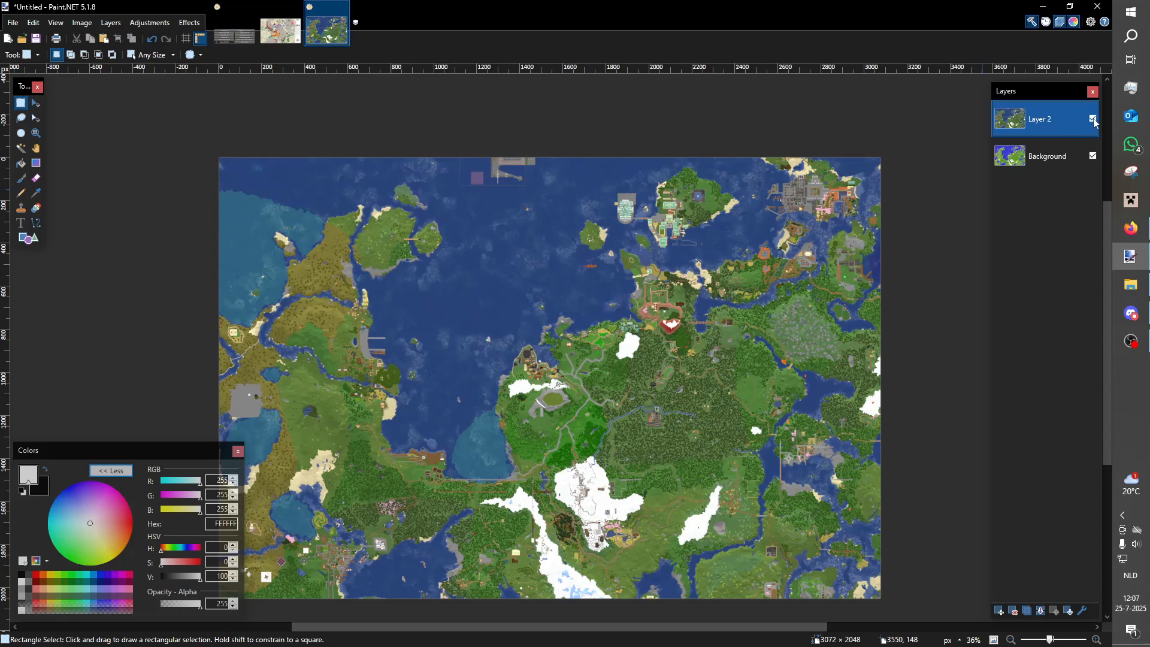
click(1093, 120)
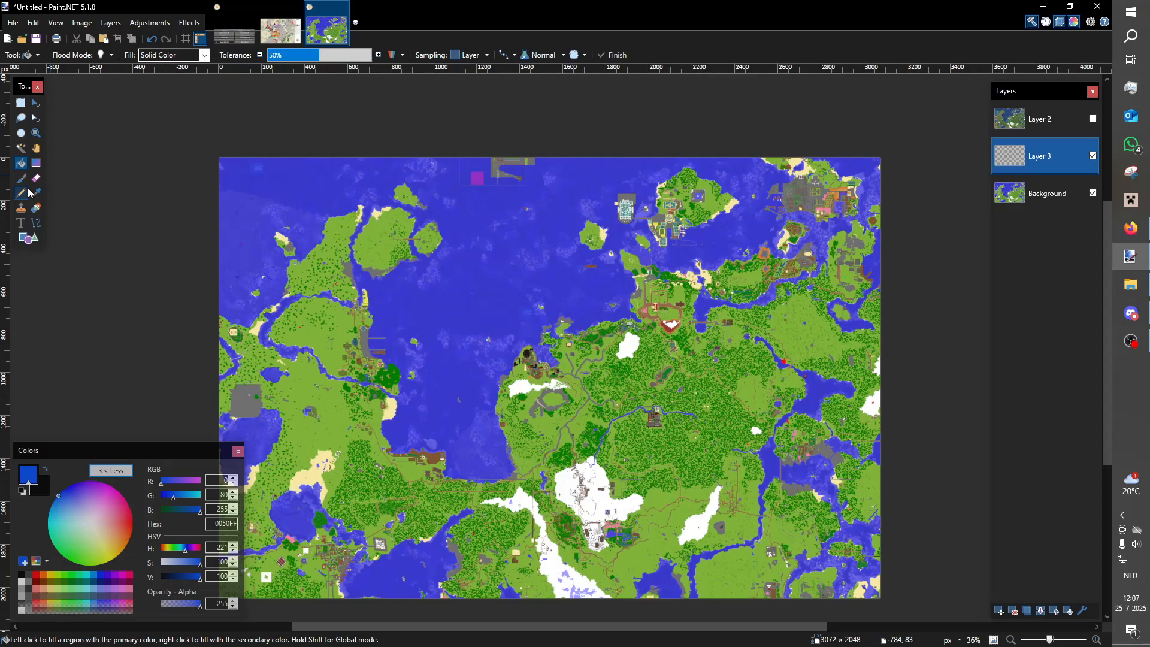
Fill the sea on Layer 3 with blue 003FFF using the Paint Bucket with Image sampling and 0% tolerance.
click(131, 523)
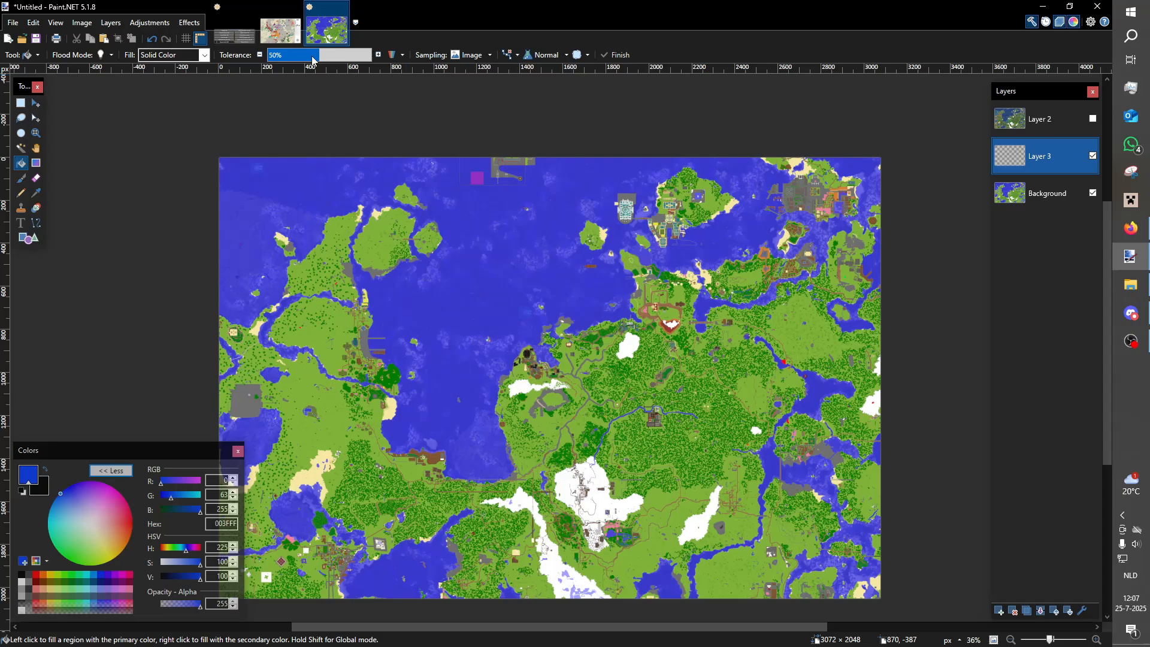
ctrl+scroll(521, 349, up, 3)
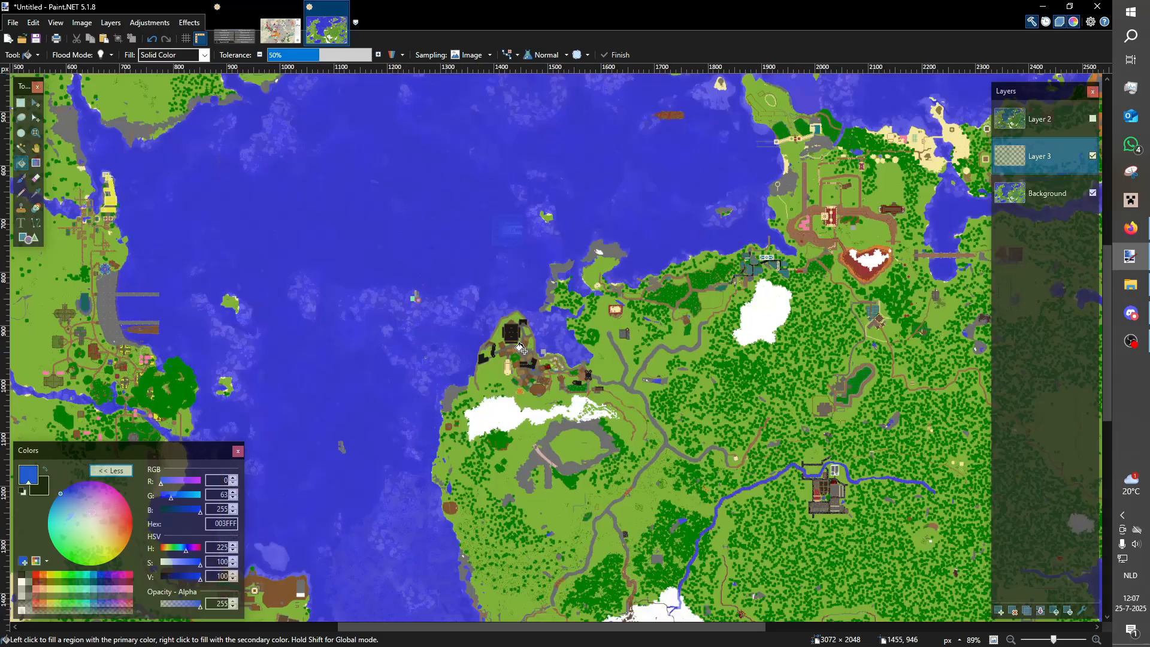
ctrl+scroll(520, 349, up, 5)
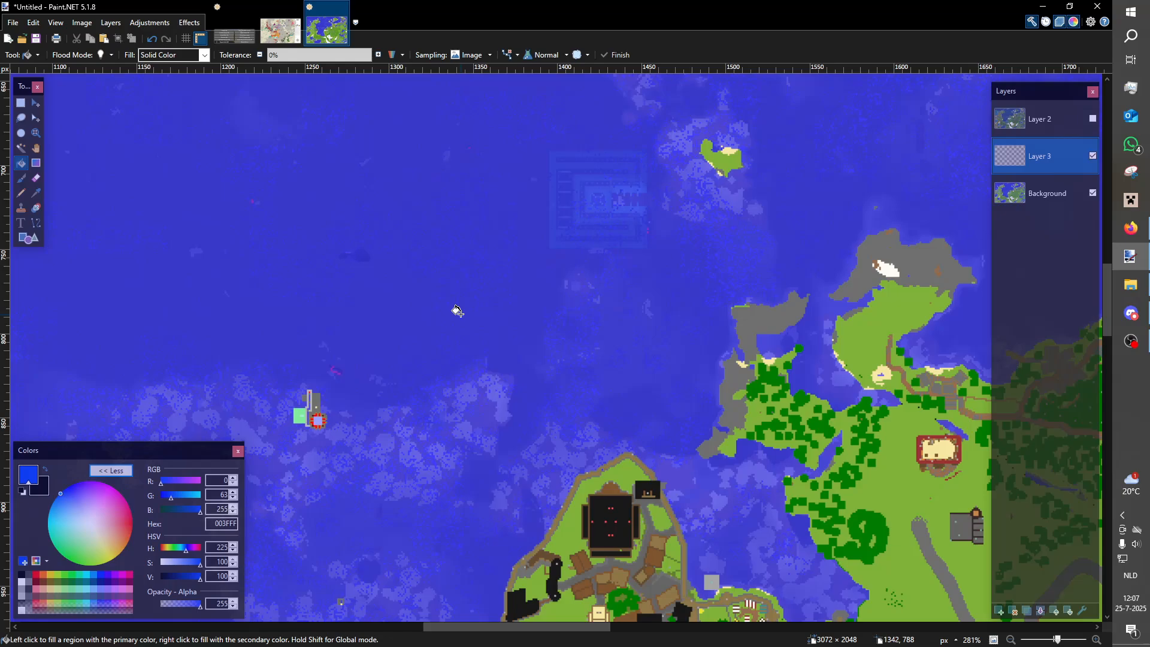
ctrl+scroll(457, 310, down, 5)
ctrl+scroll(426, 321, up, 1)
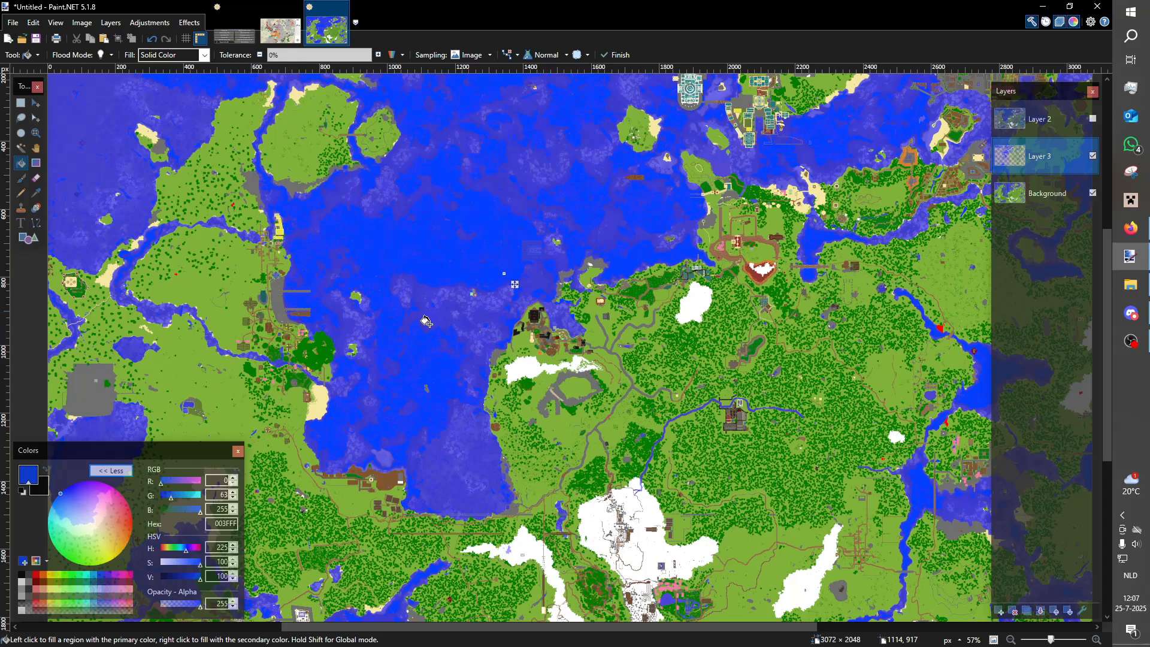
Raise the tolerance of the blue water fill to 44% to cover the sea, rivers and lakes.
ctrl+scroll(425, 321, up, 2)
click(298, 55)
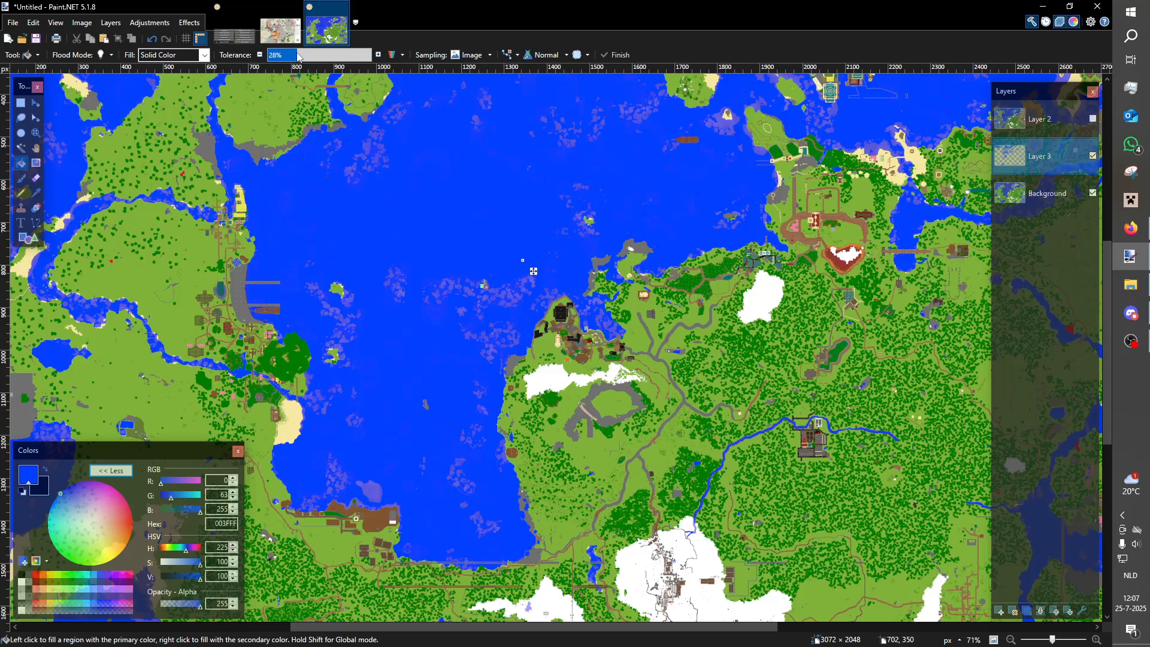
click(311, 55)
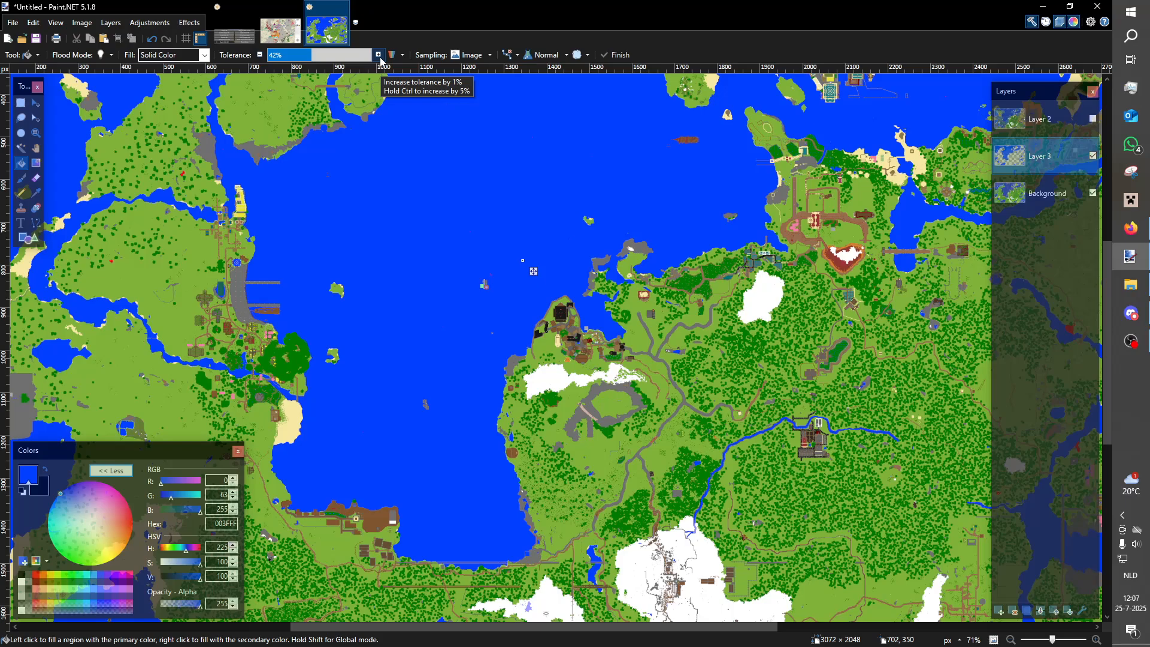
click(379, 56)
click(379, 55)
scroll(529, 225, down, 3)
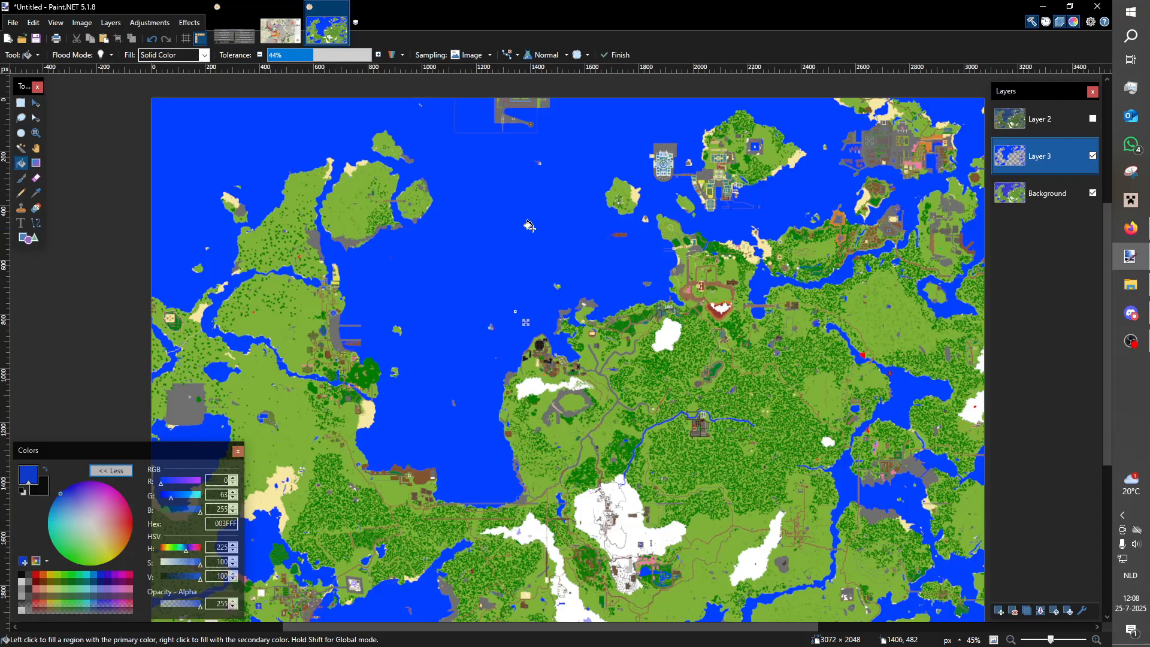
Lower the fill tolerance to 23% and refine the blue water areas on Layer 3 around towns, rivers and lakes.
scroll(455, 280, up, 3)
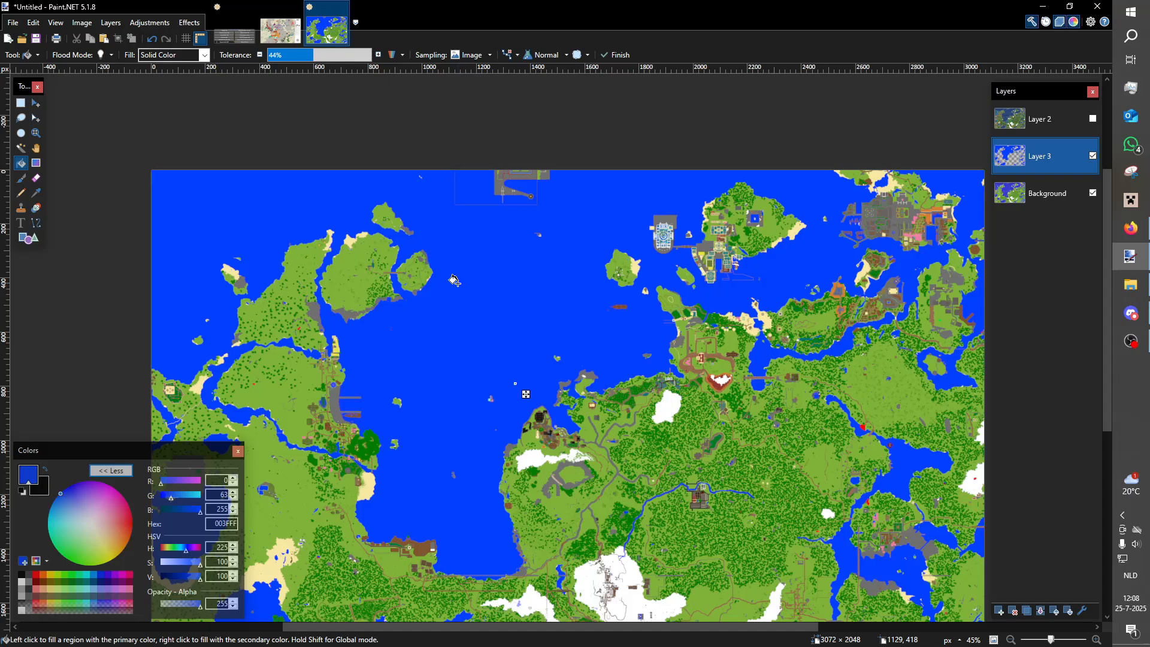
scroll(619, 222, up, 5)
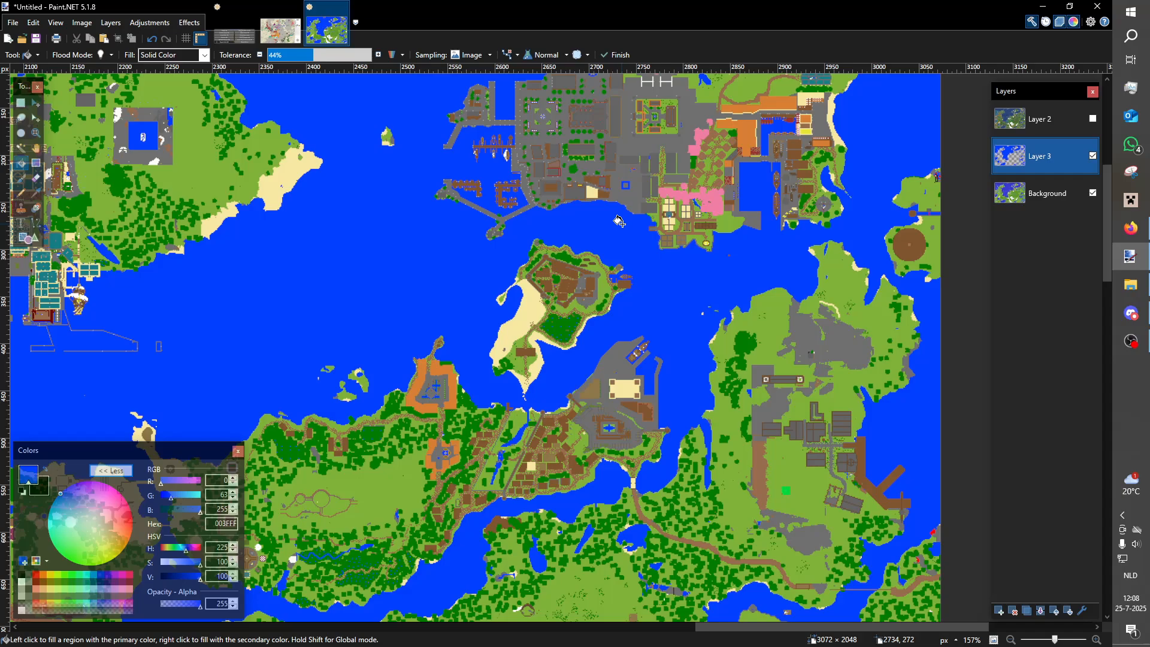
scroll(619, 221, up, 5)
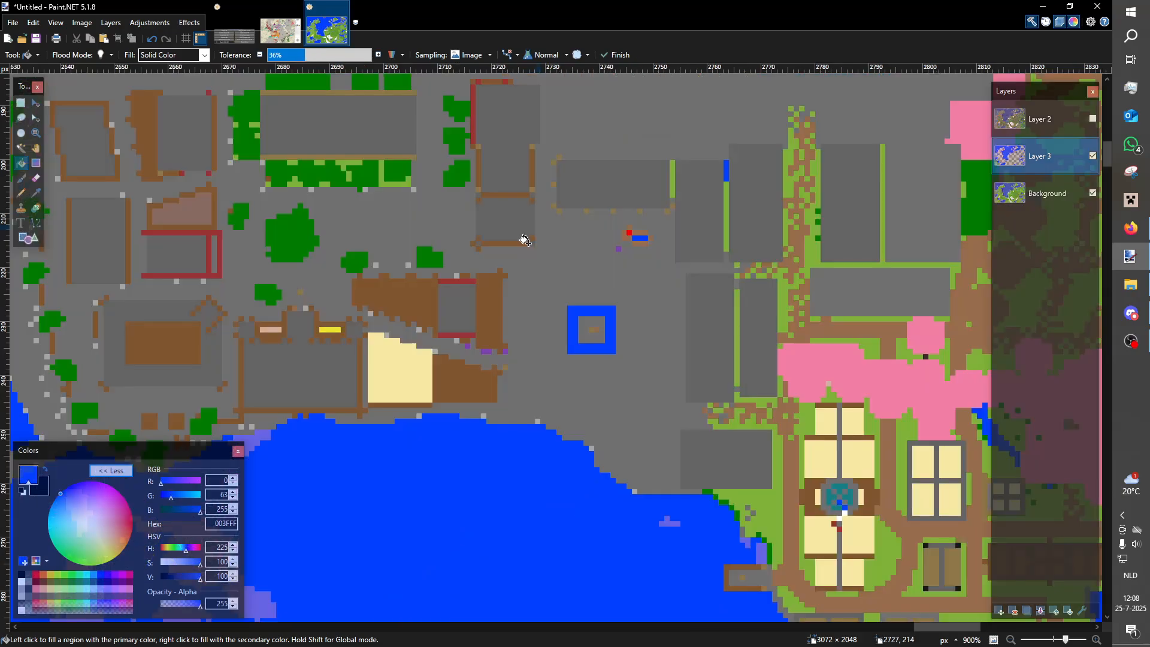
scroll(524, 240, down, 1)
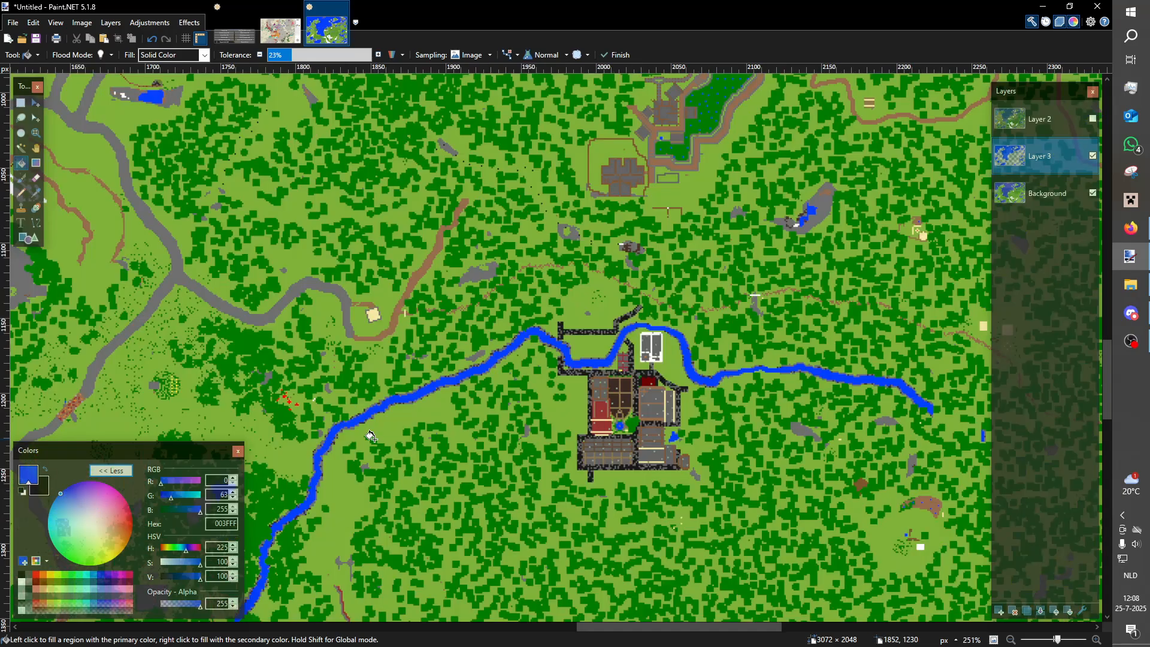
scroll(647, 324, down, 6)
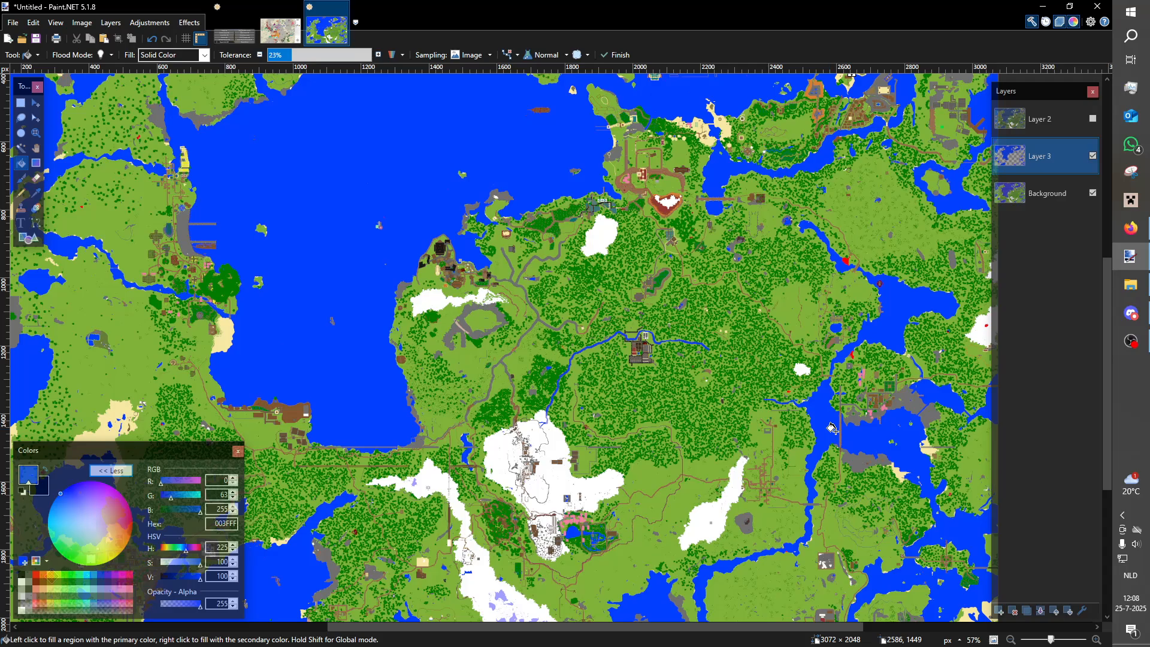
scroll(871, 453, up, 2)
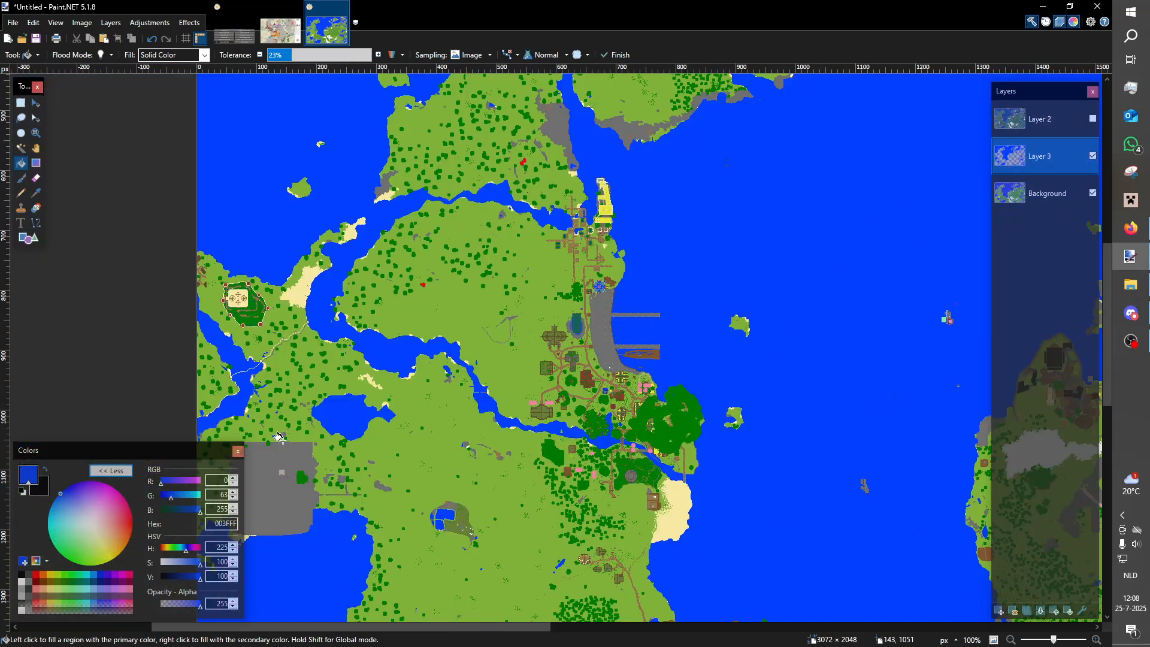
scroll(279, 438, down, 4)
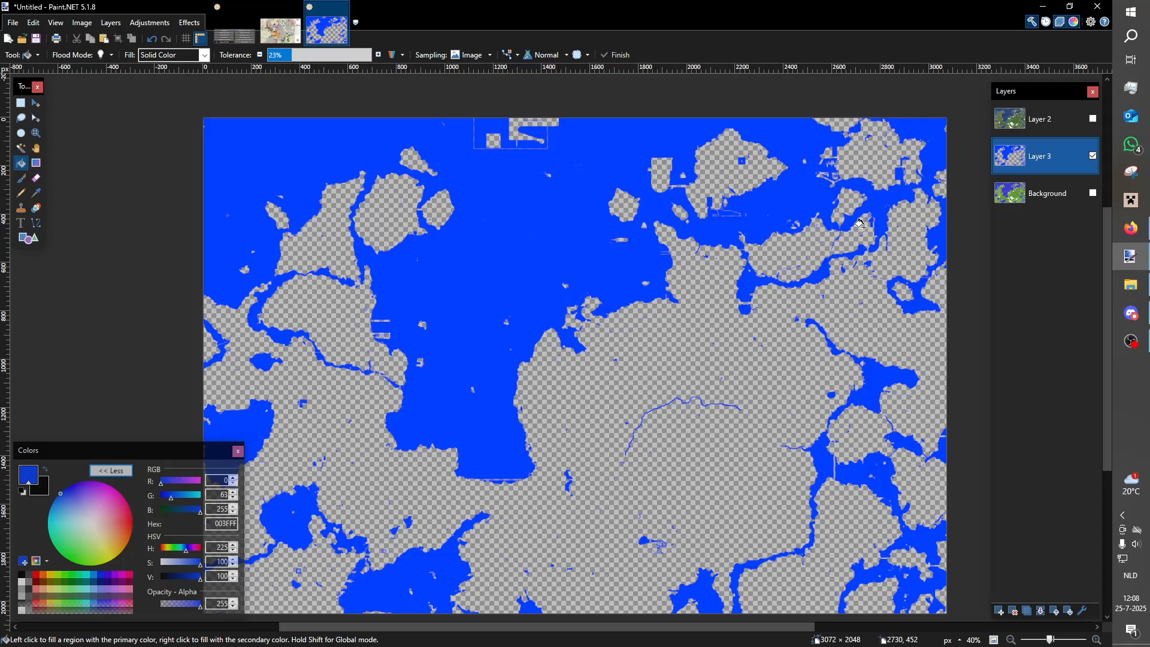
Add a new layer above the blue water layer, fill the land areas on it with white, and show it.
click(999, 615)
key(x)
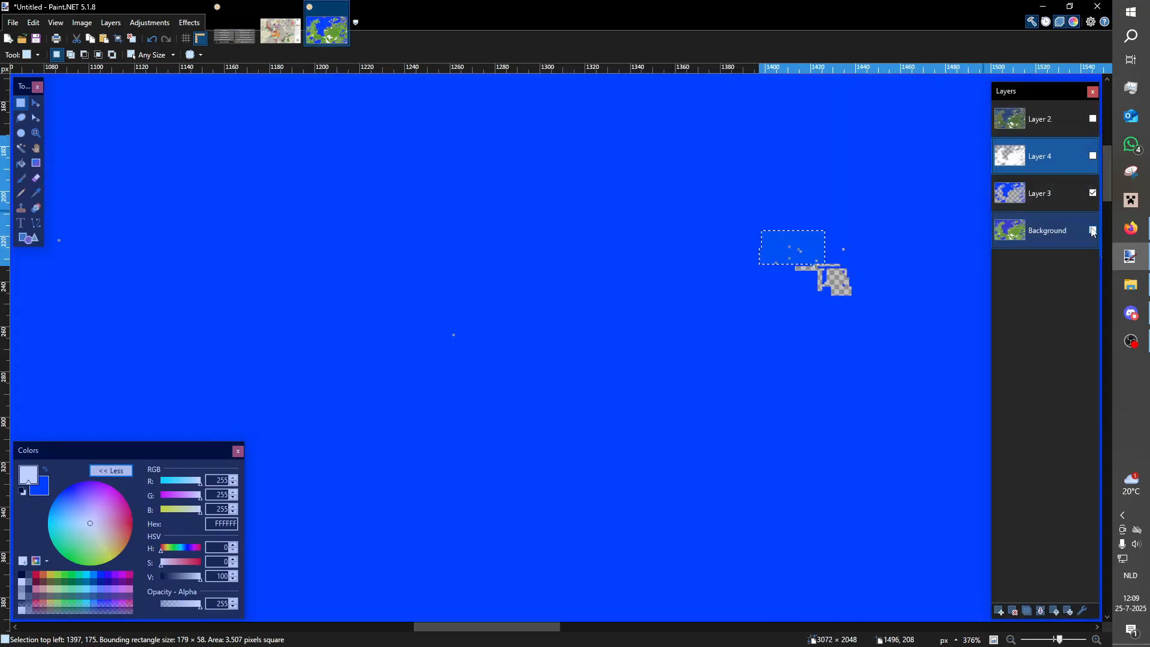
click(1093, 156)
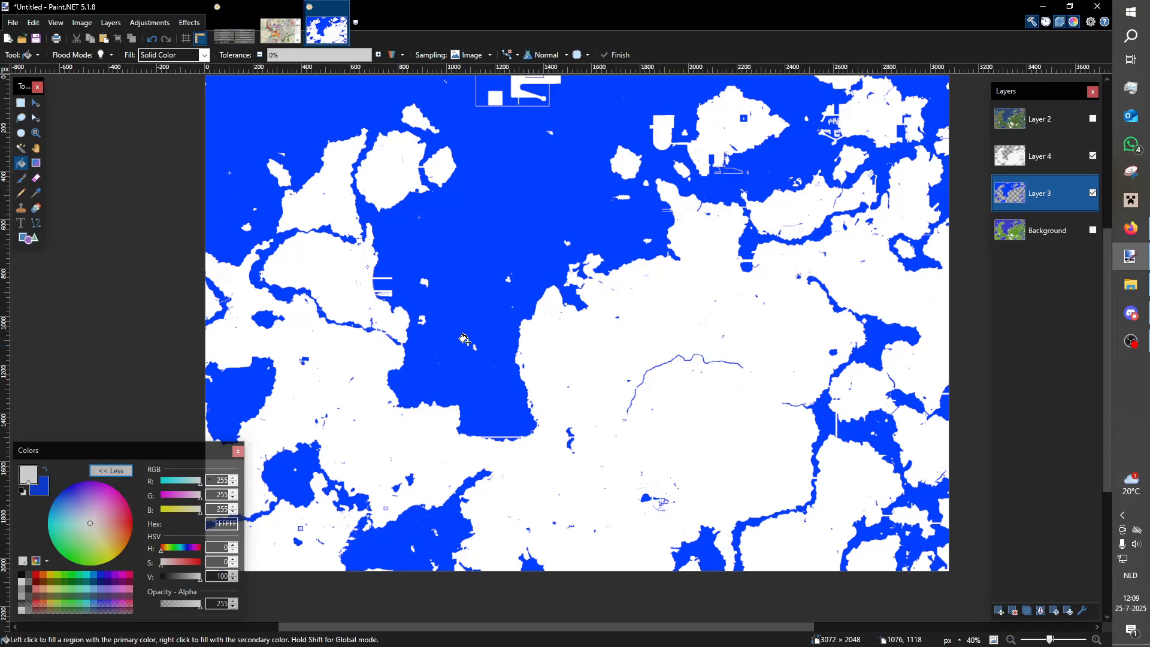
Switch to the CinderCivs world map image and sample the sea colour B7B5AA for the new map's water.
drag(464, 340, 468, 389)
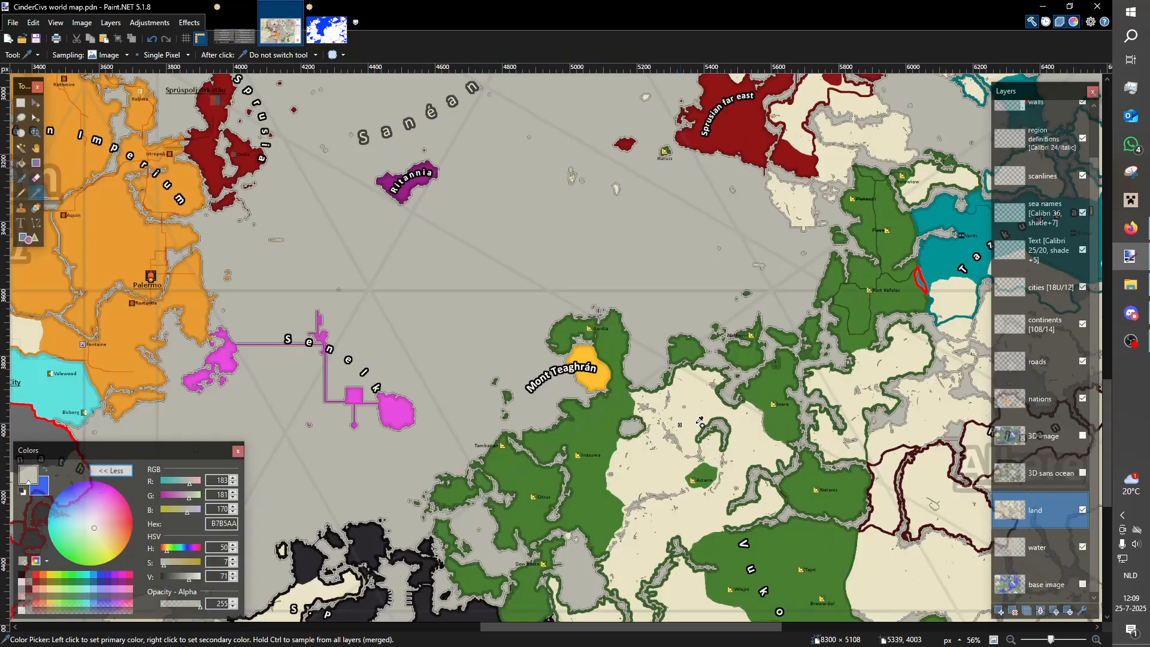
scroll(700, 422, up, 3)
key(alt+Page_Down)
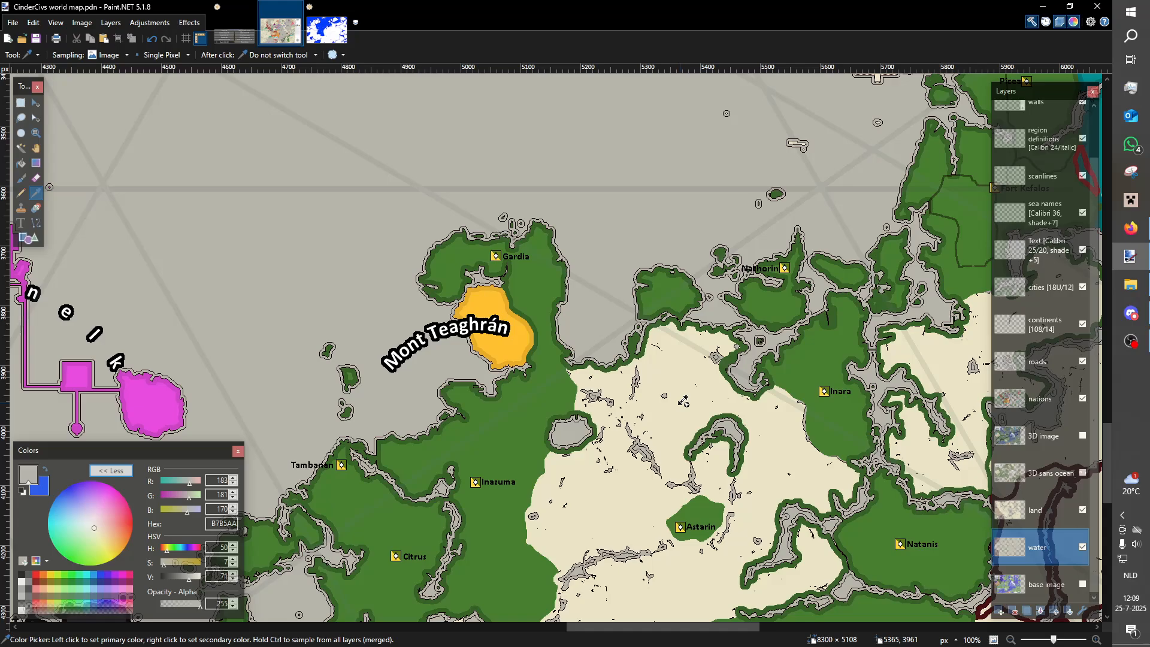
scroll(617, 346, down, 5)
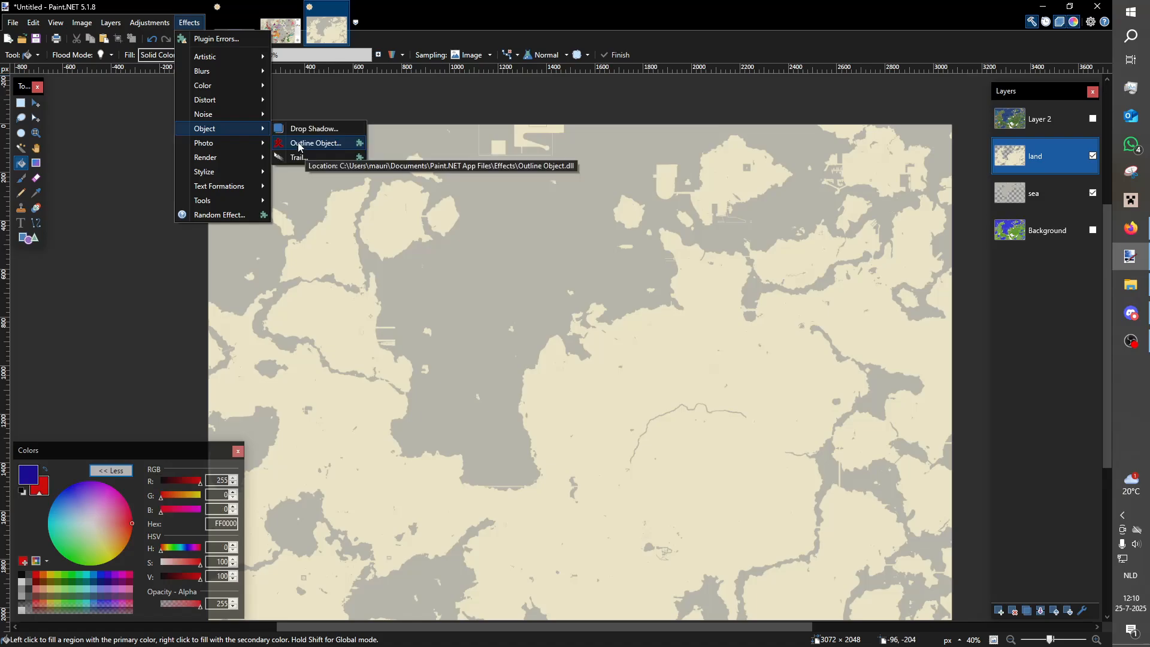
Outline the landmasses on the land layer in dark blue (R 18, G 0, B 181) with Outline Object, adjusting width and softness.
click(300, 143)
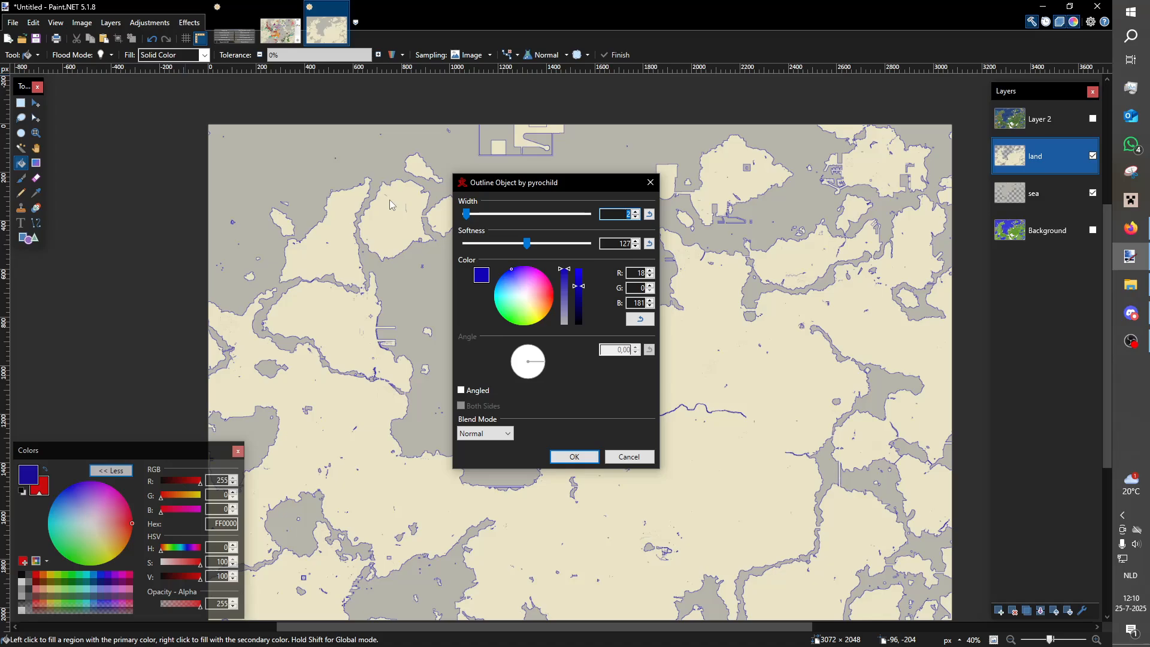
key(Return)
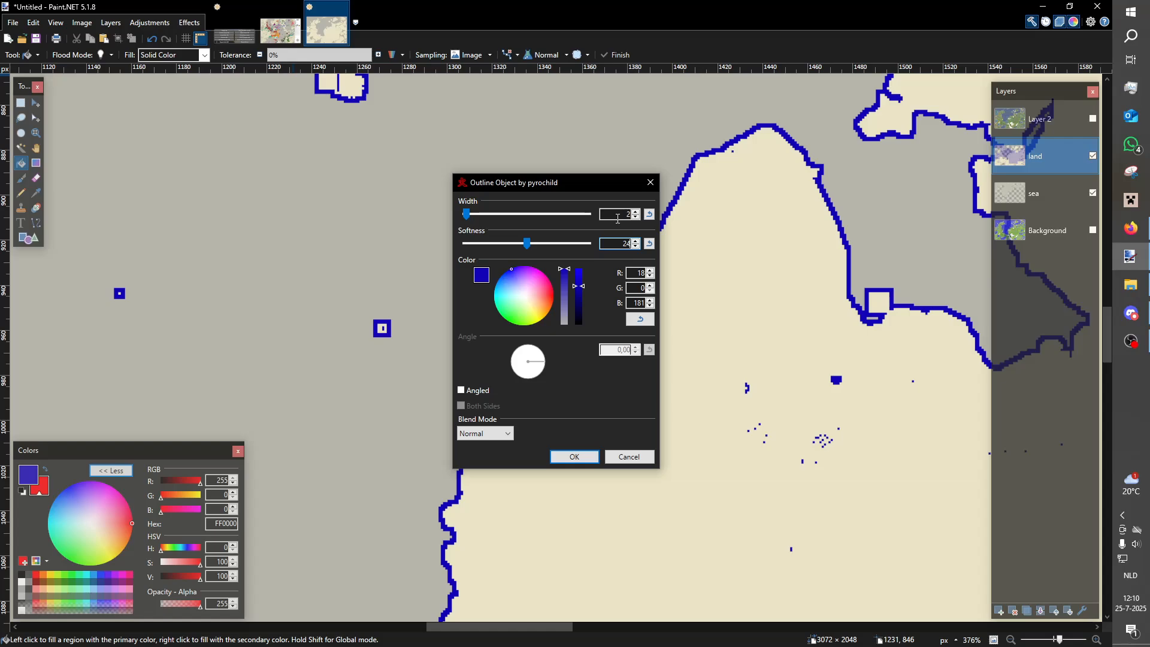
drag(557, 190, 768, 199)
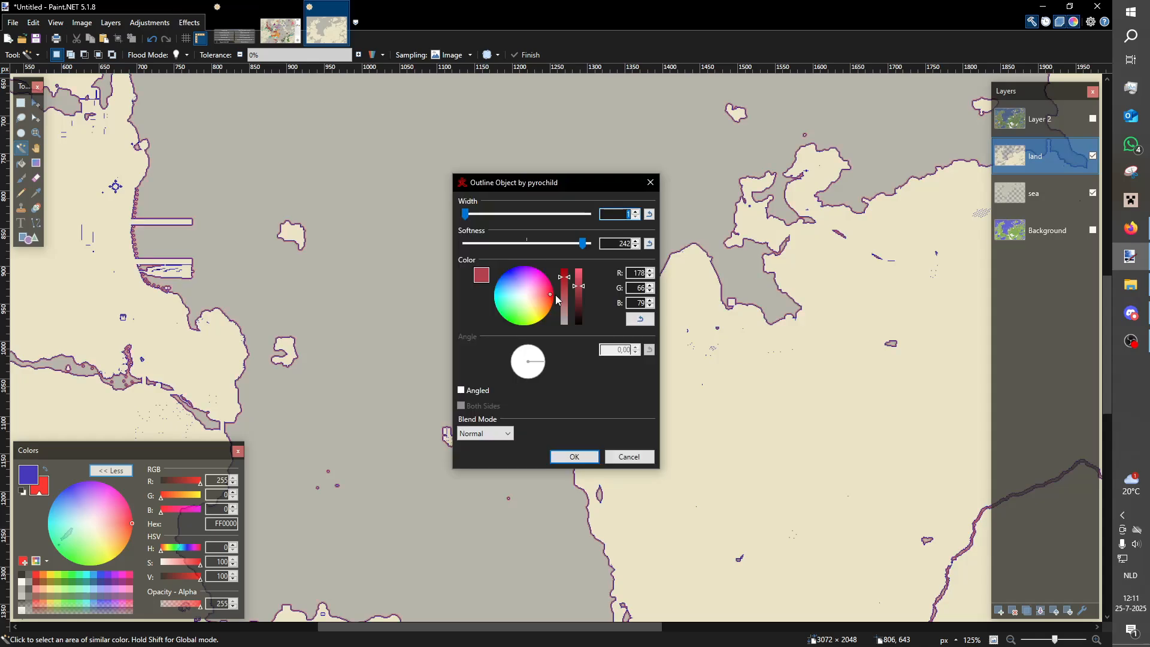
Use Outline Object to surround the coastline with a thick red spacer band and a thin bright blue line outside it.
drag(557, 299, 584, 256)
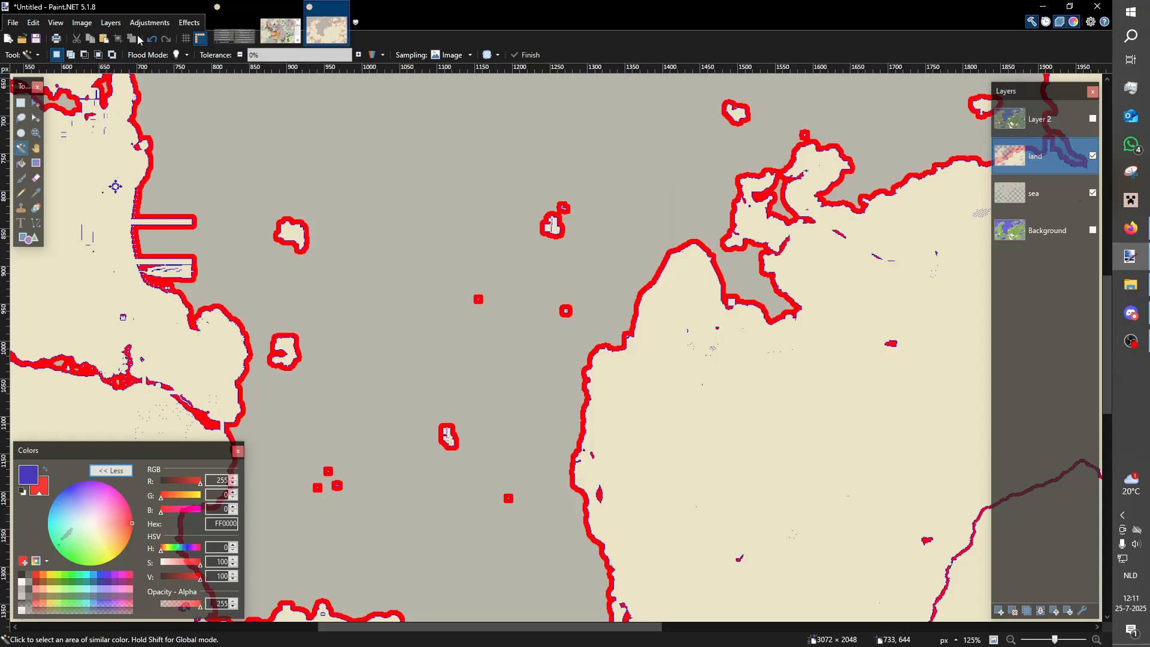
click(189, 22)
mouse_move(288, 146)
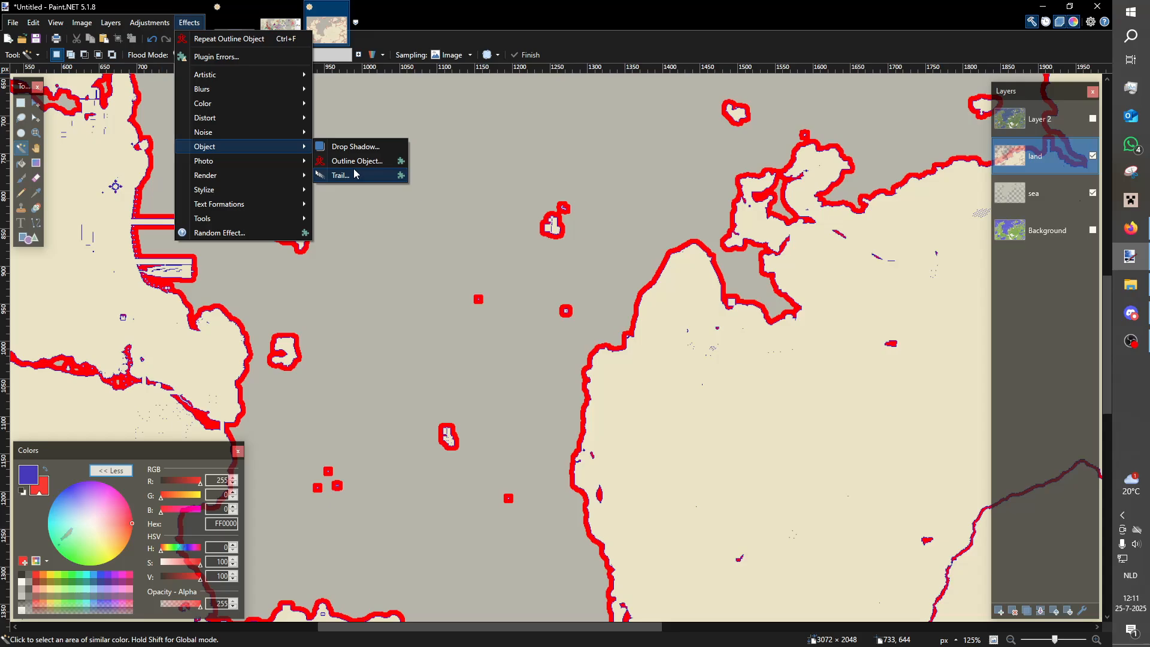
click(357, 161)
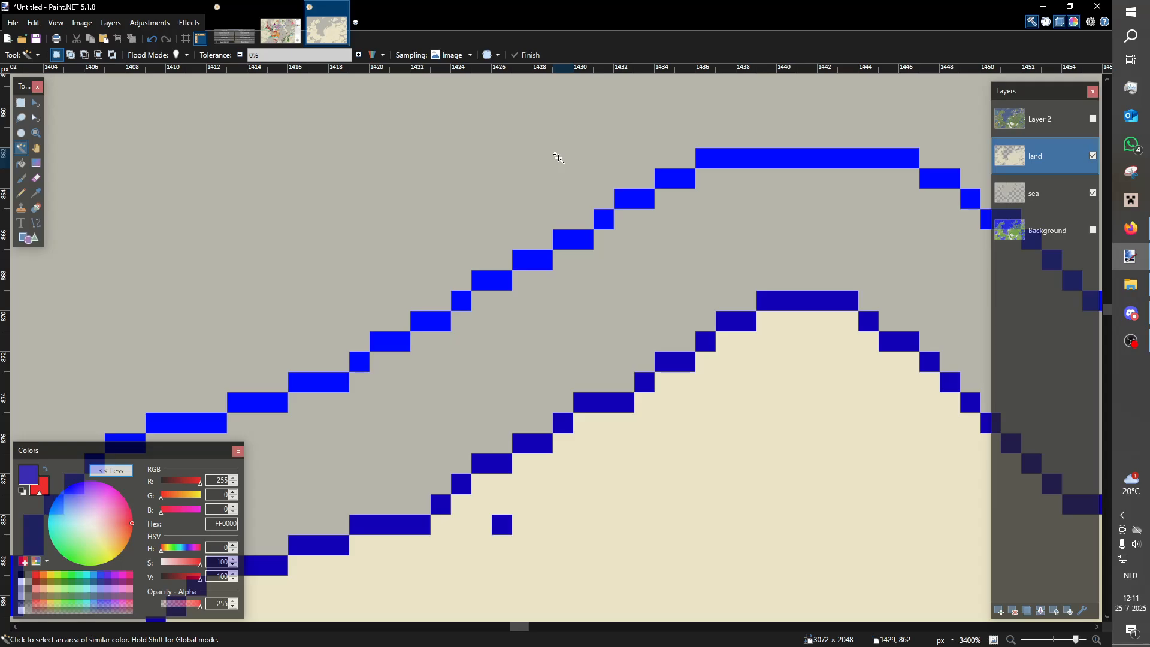
Recolour the blue coastline outlines on the land layer to dark navy 02001E and check them across the map.
key(ctrl+b)
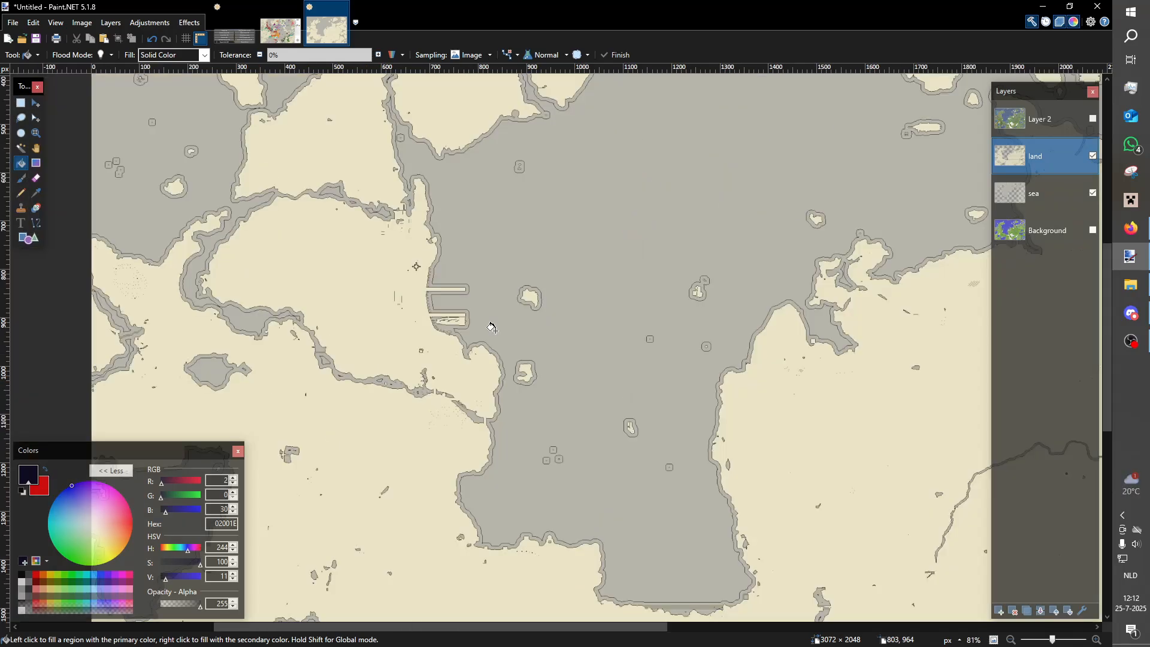
scroll(691, 299, down, 3)
scroll(690, 298, up, 2)
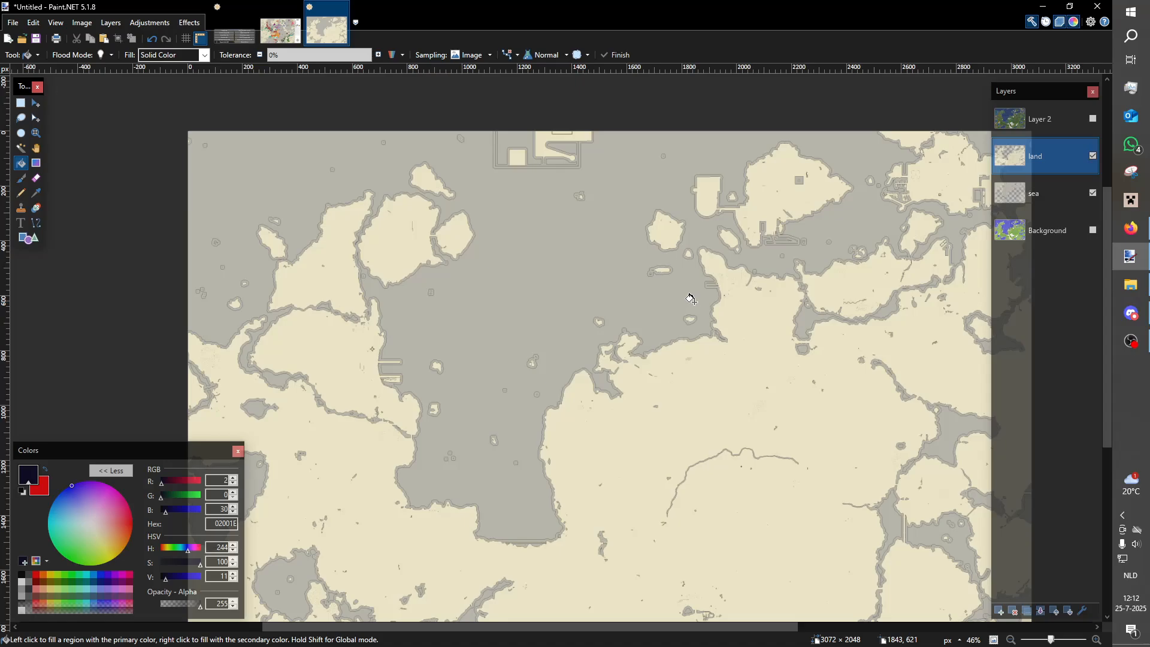
scroll(690, 298, up, 1)
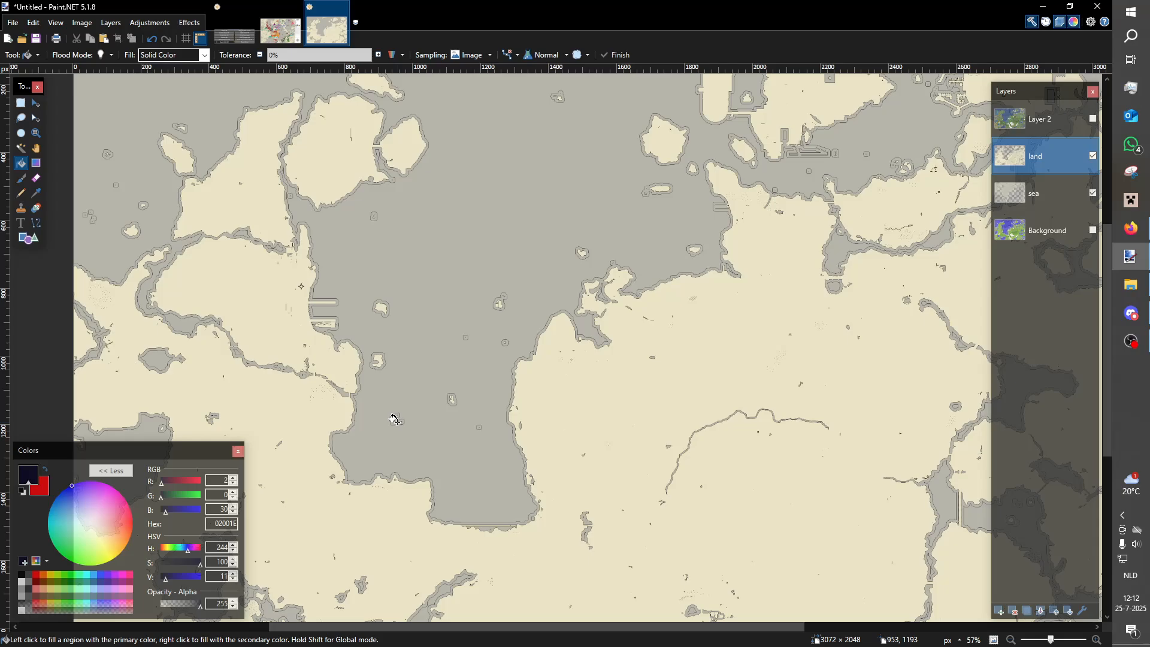
scroll(476, 421, down, 1)
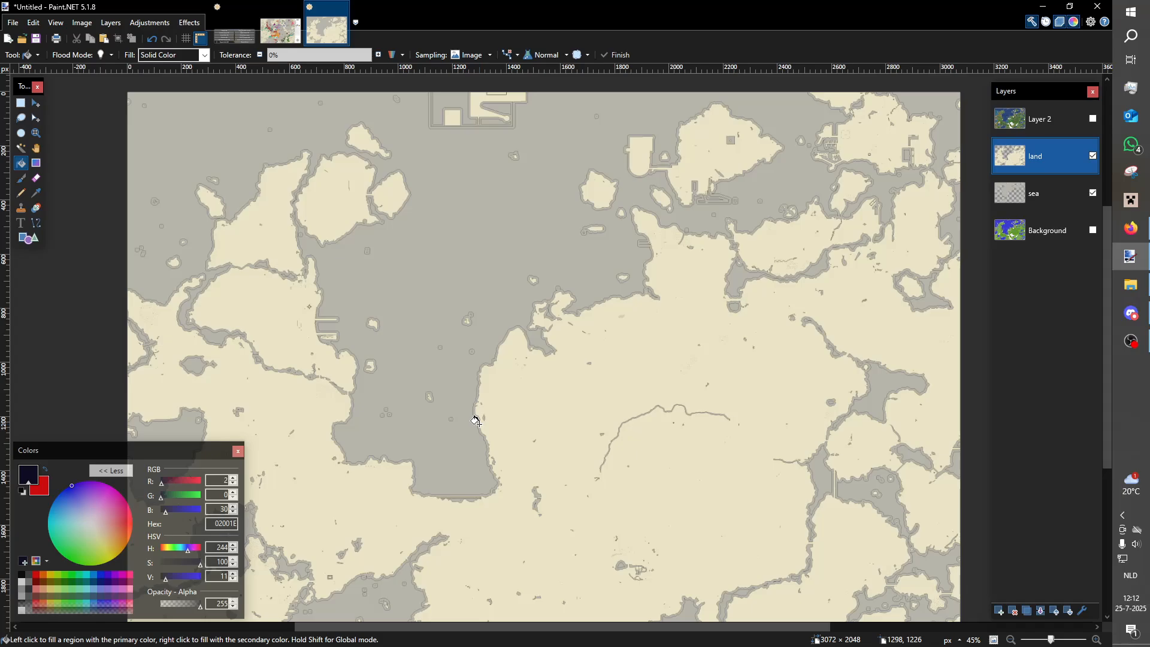
Move Background and Layer 2 above the land layer, rename them 2D and 3D, and show them semi-transparently over the map.
key(s)
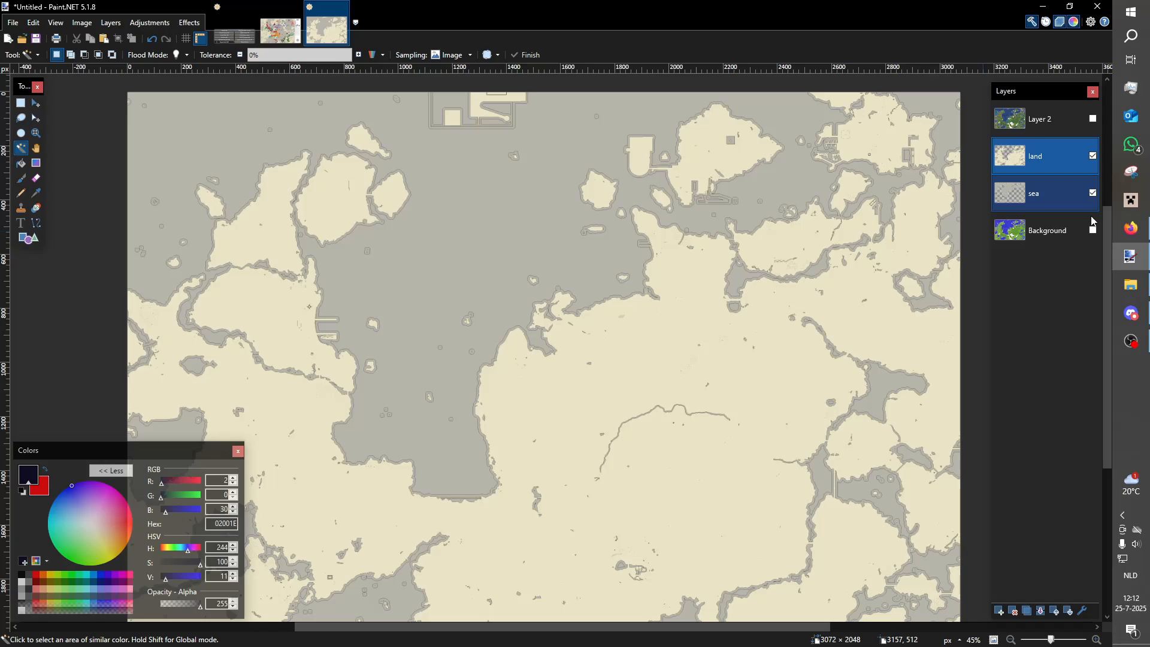
mouse_move(1063, 147)
mouse_down()
mouse_move(1061, 131)
mouse_move(1060, 151)
mouse_up()
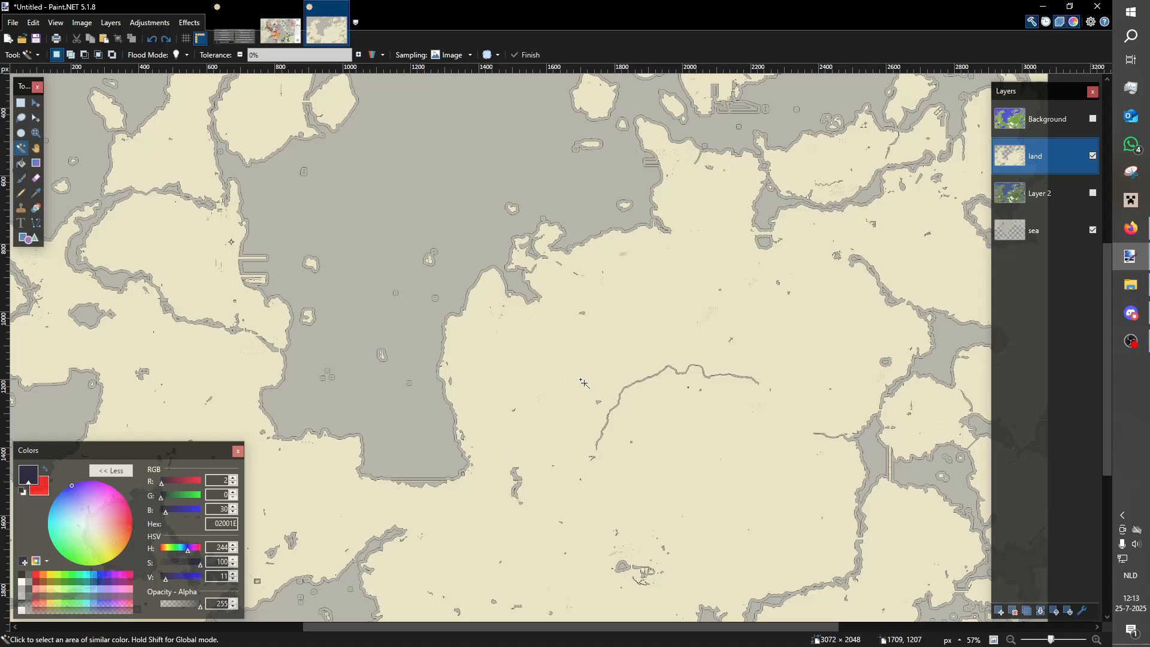
scroll(606, 352, left, 1)
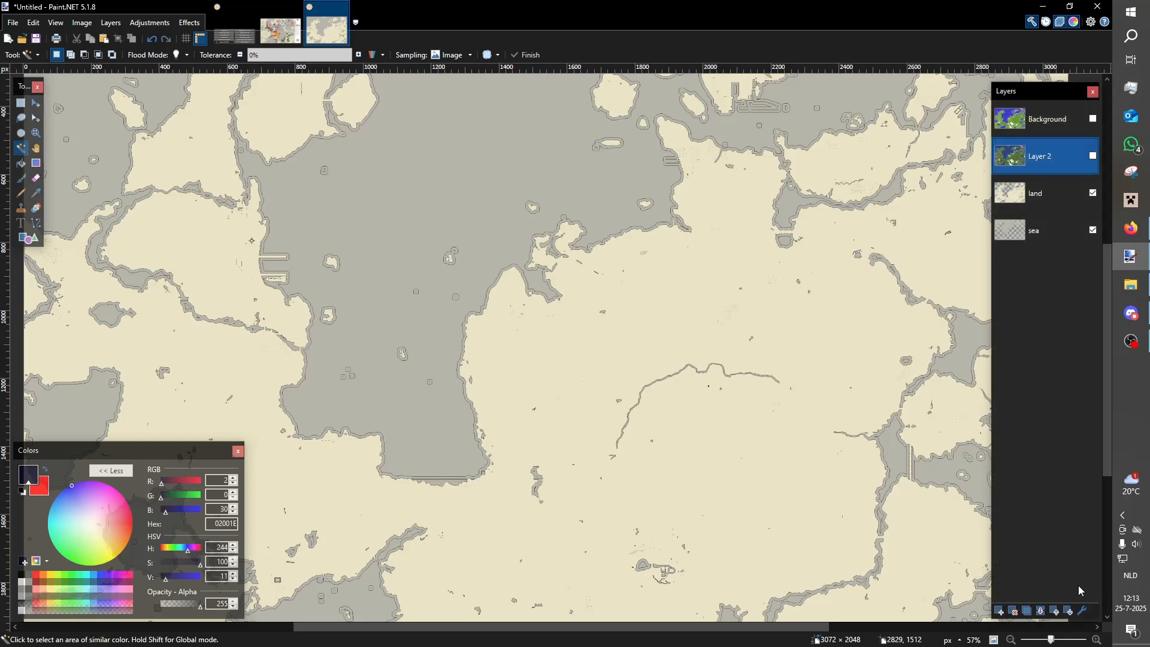
click(1081, 610)
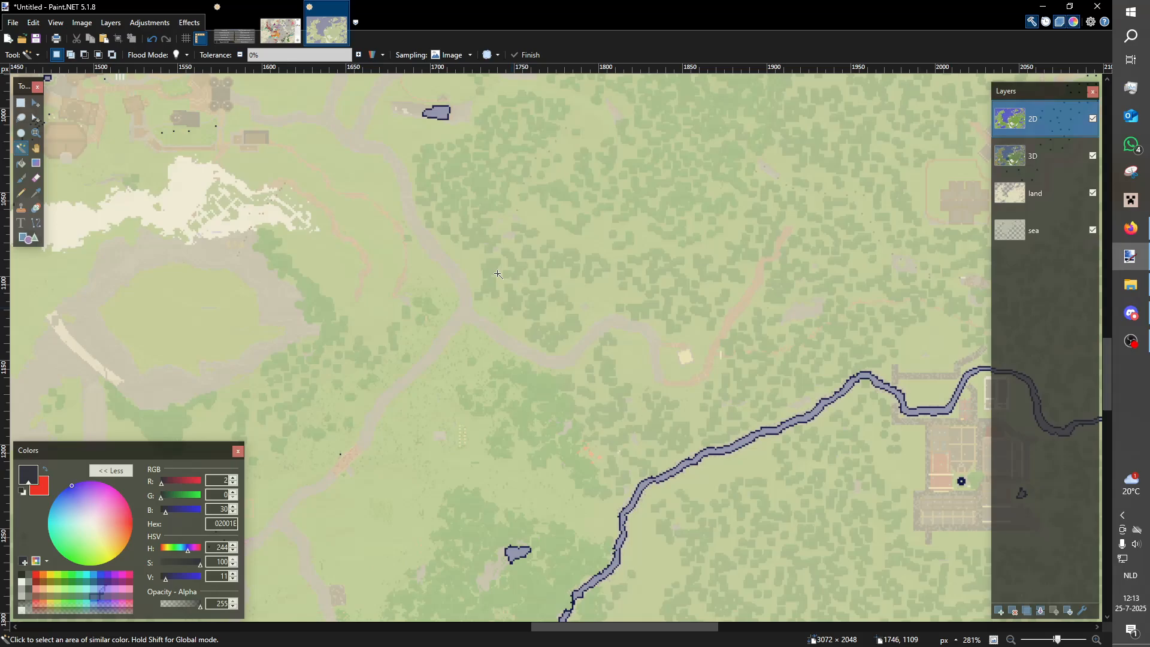
Try pasting a 1236 × 900 px section of the CinderCivs nations layer onto the new map's nations layer.
click(279, 30)
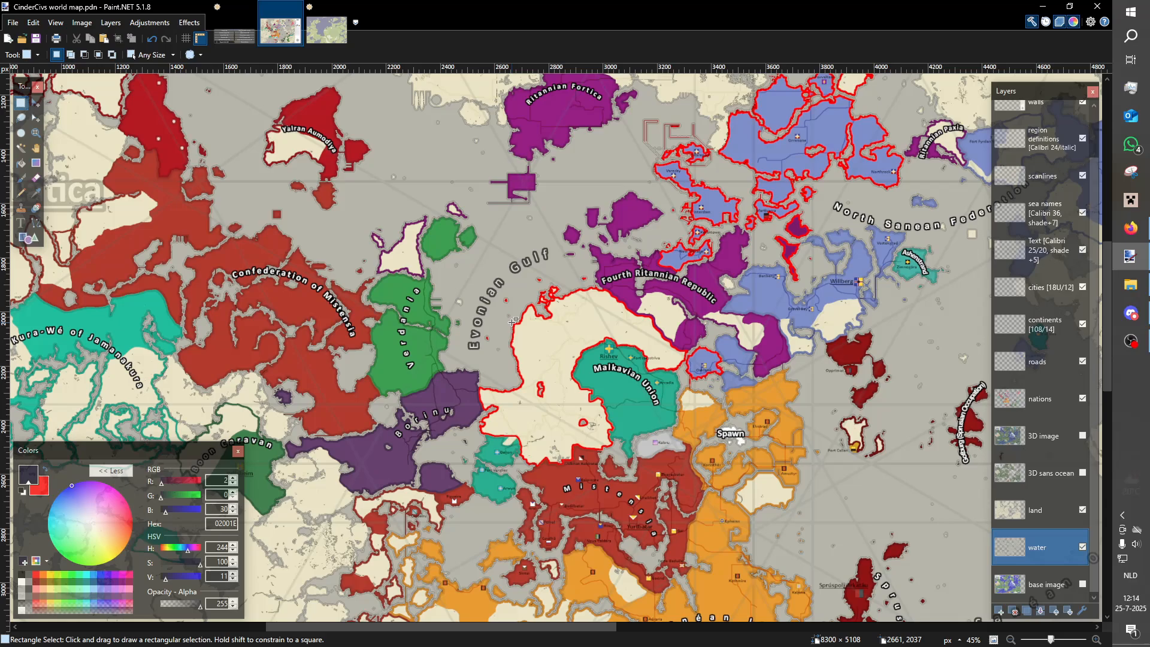
scroll(514, 321, up, 3)
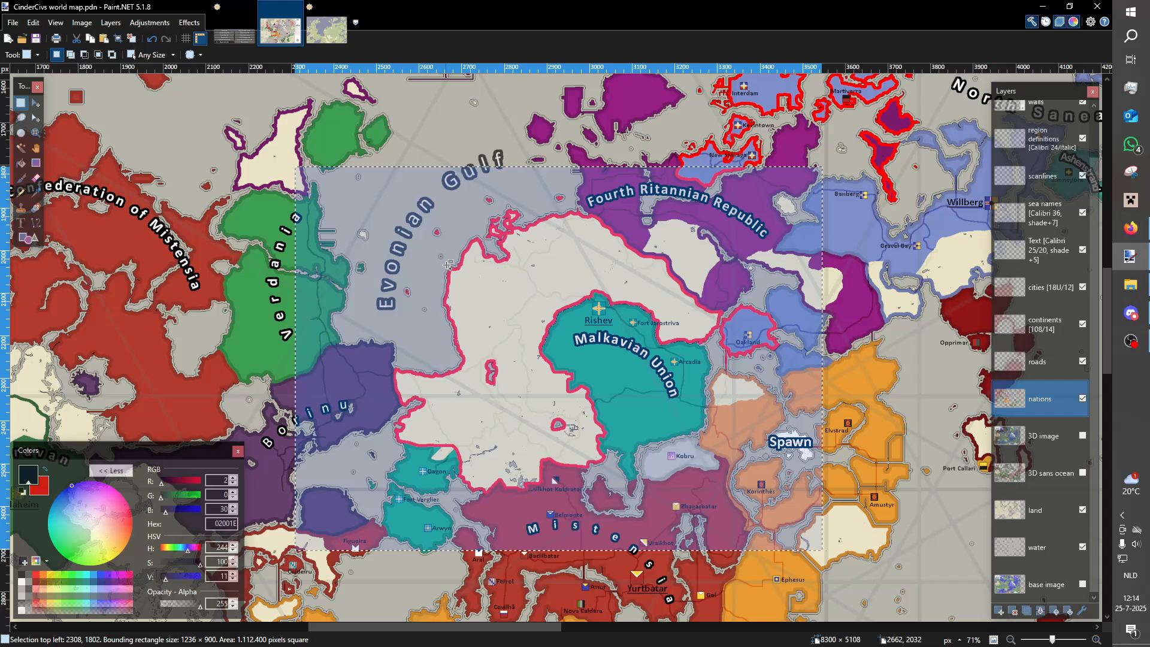
key(ctrl+Tab)
key(ctrl+v)
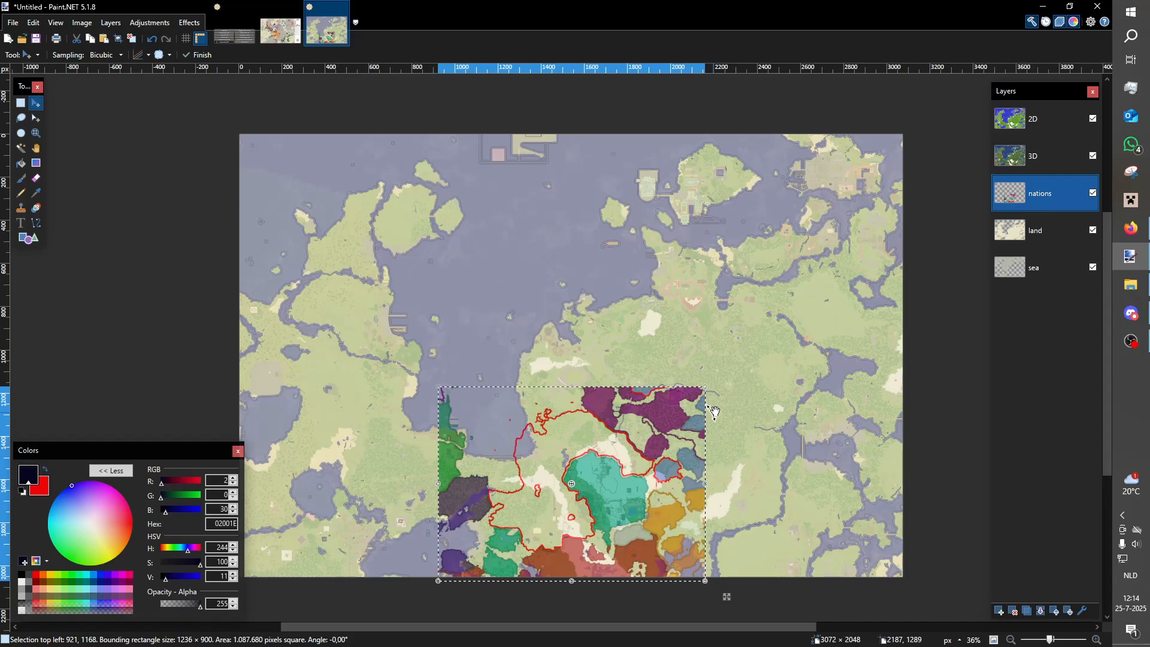
key(ctrl+z)
key(ctrl+z)
scroll(718, 417, down, 1)
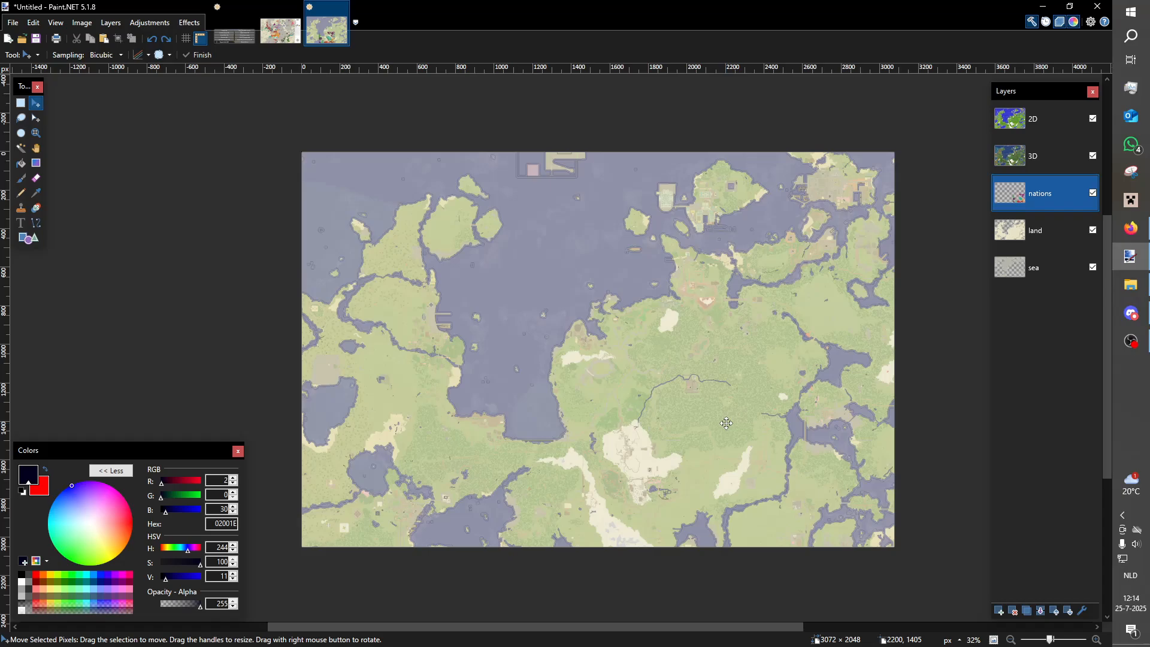
Trace the new nation's borders on the nations layer with one-pixel Pencil lines in 00D8B4, and hide the 2D and 3D layers.
scroll(725, 423, up, 4)
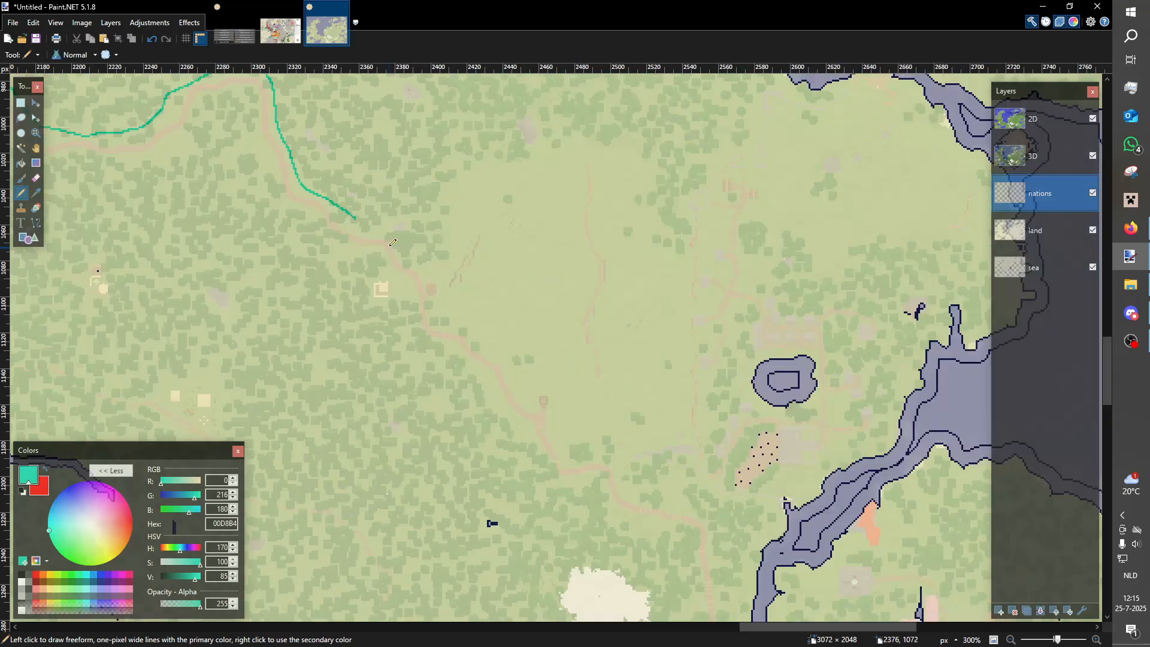
drag(357, 219, 362, 218)
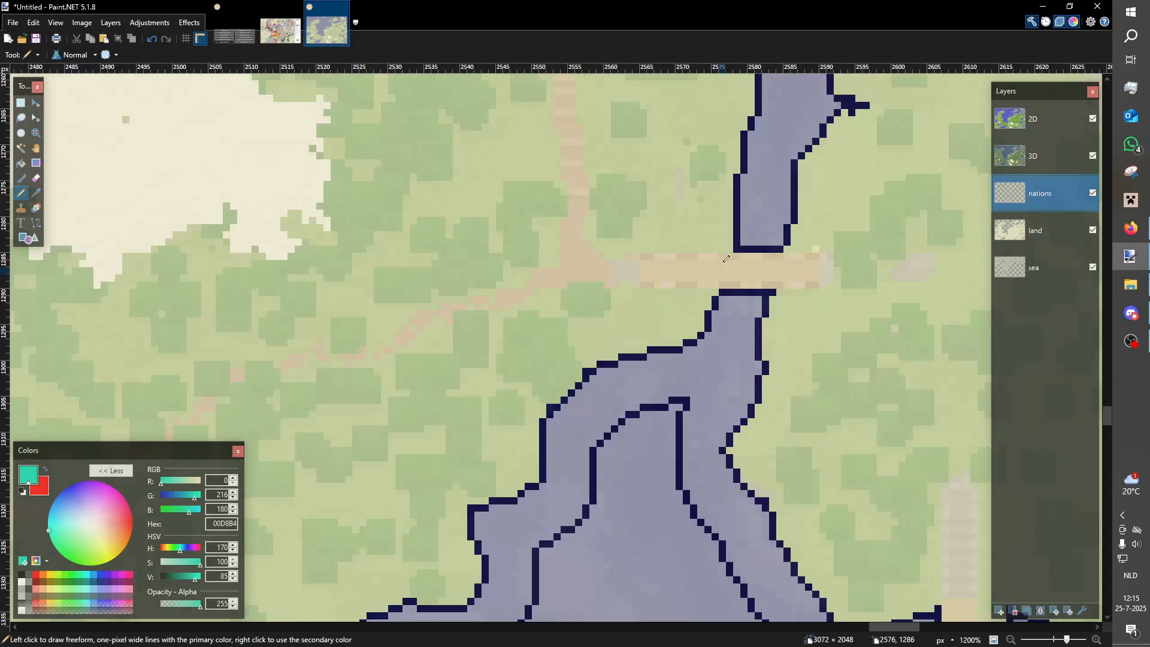
scroll(727, 259, down, 5)
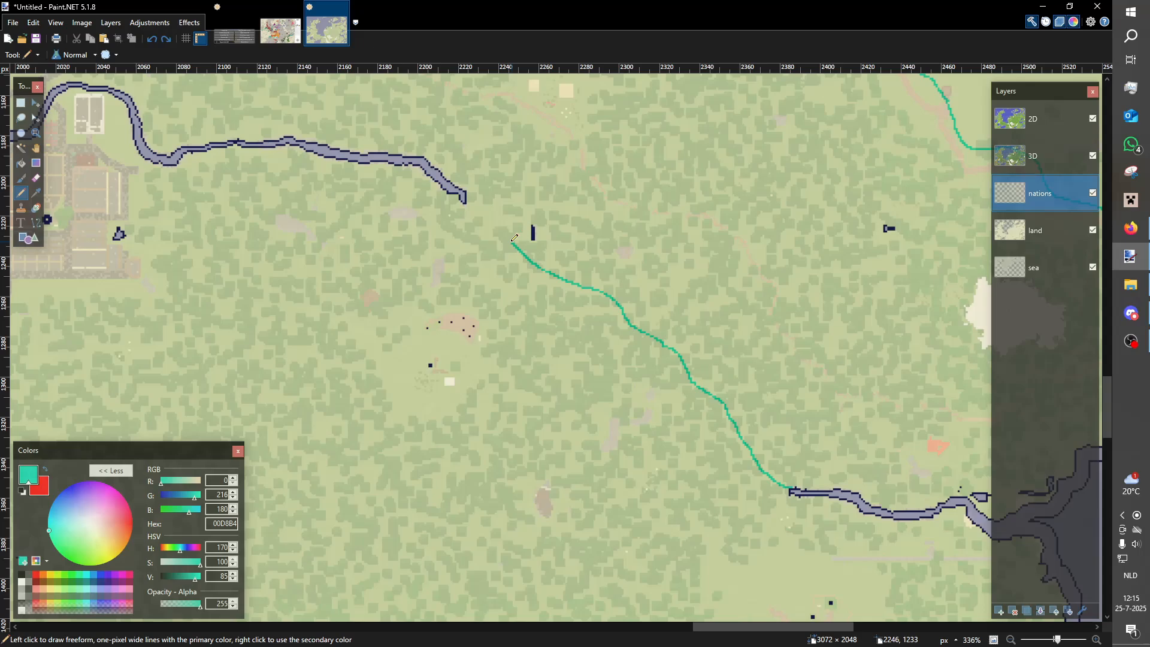
scroll(514, 238, down, 5)
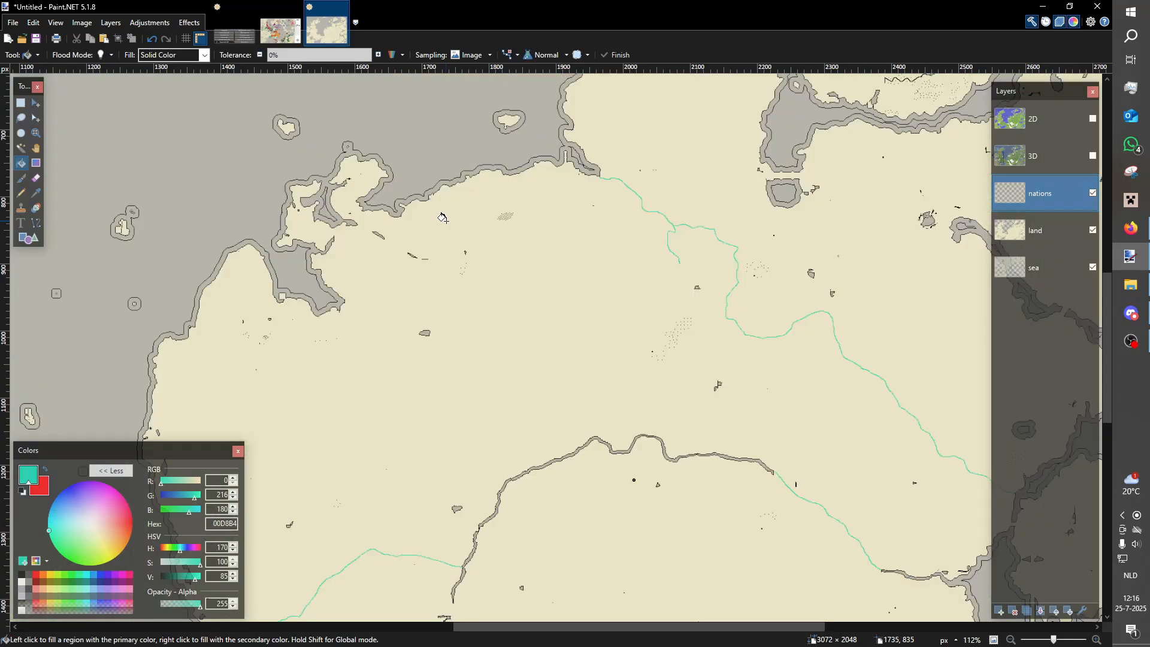
Fill the territory enclosed by the traced borders and the coastline on the nations layer with teal 00D8B4.
scroll(520, 322, down, 2)
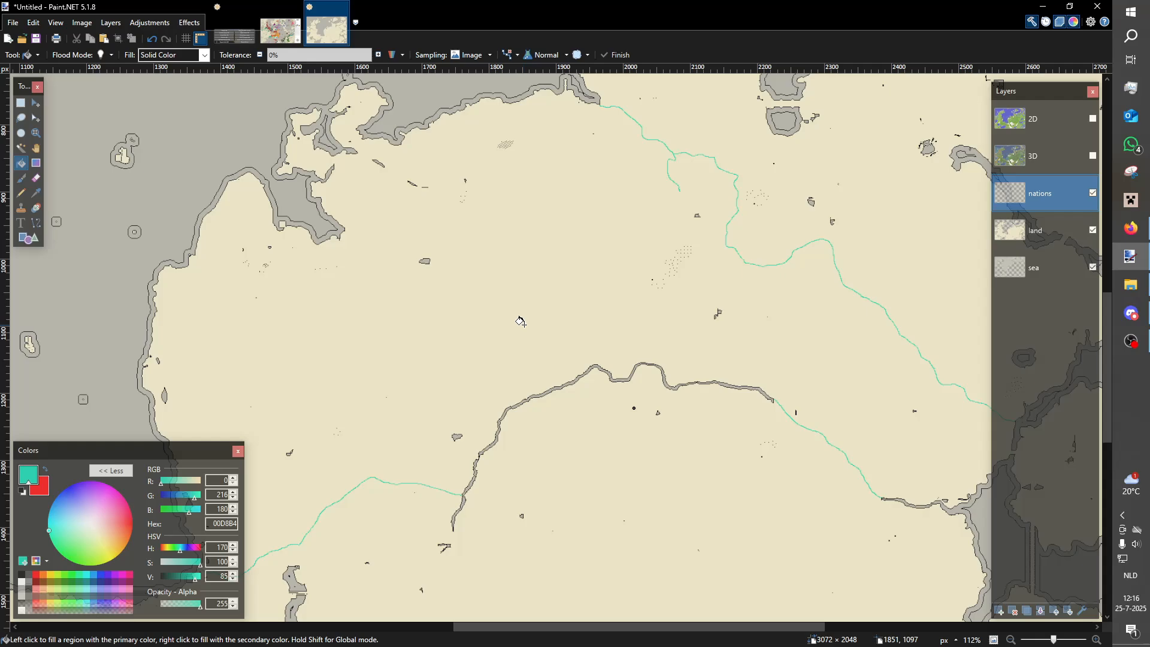
click(521, 321)
ctrl+scroll(521, 321, down, 5)
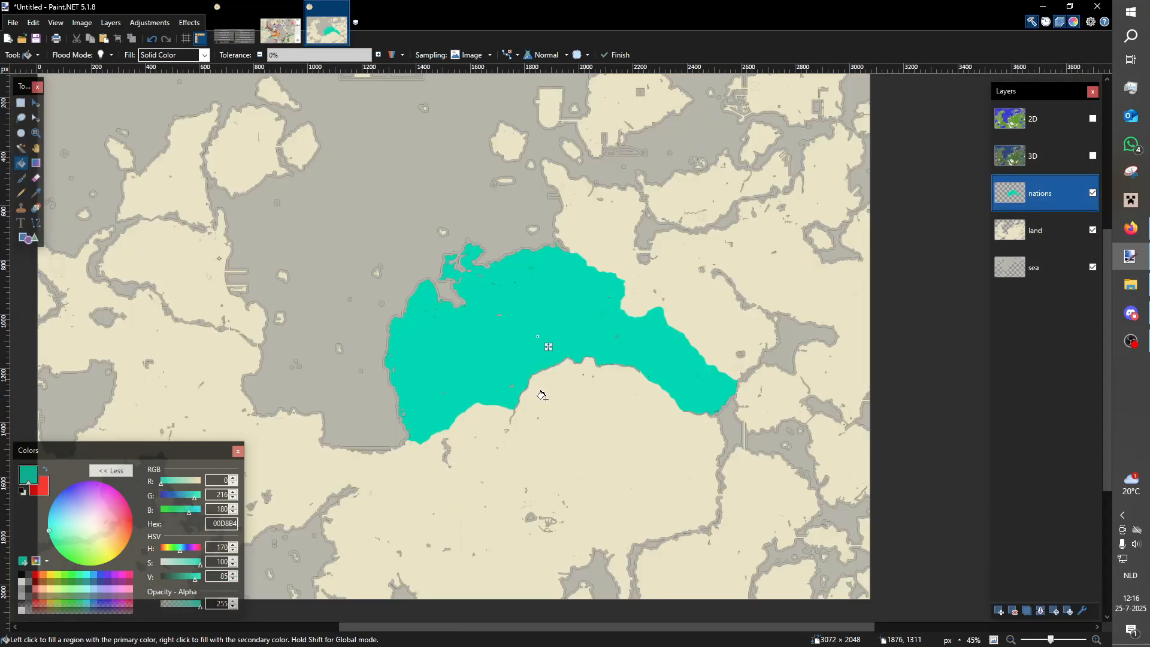
click(542, 396)
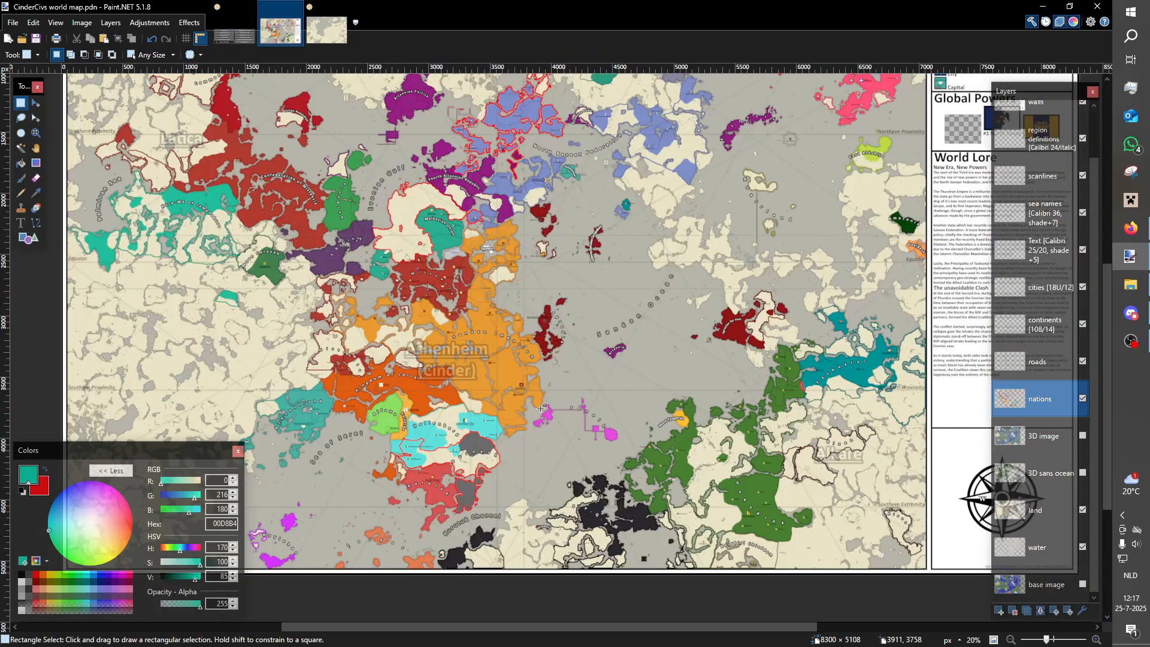
Paste the teal nation shape into a new 1441 × 864 px image, adjust its position slightly and deselect it.
scroll(541, 407, down, 2)
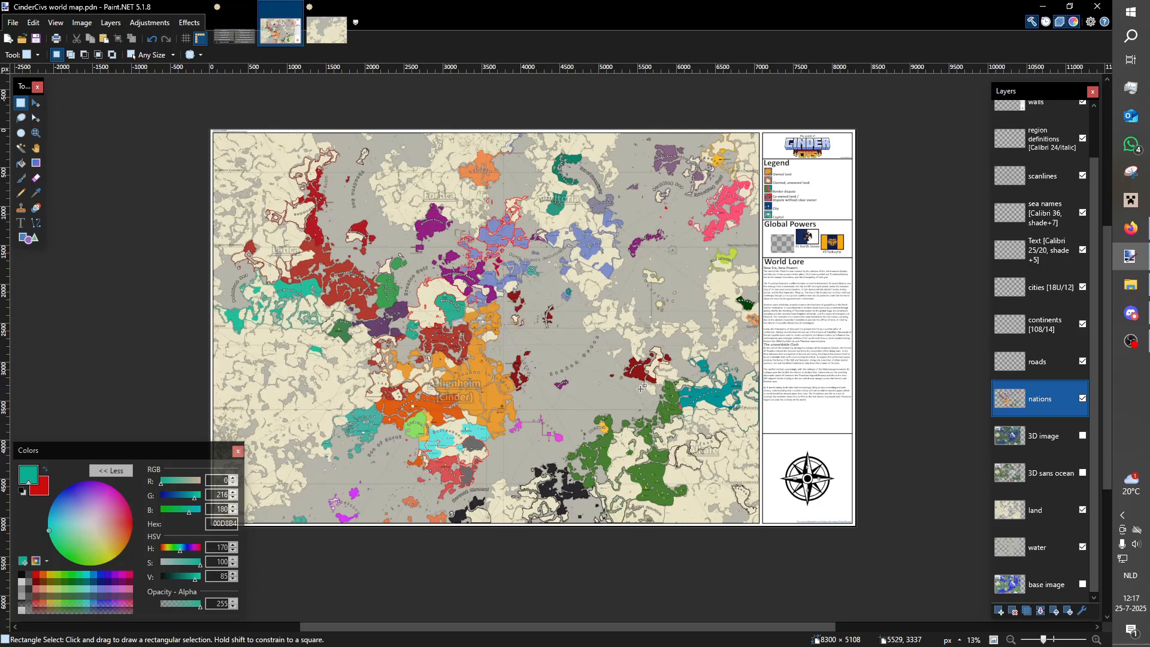
key(ctrl+alt+v)
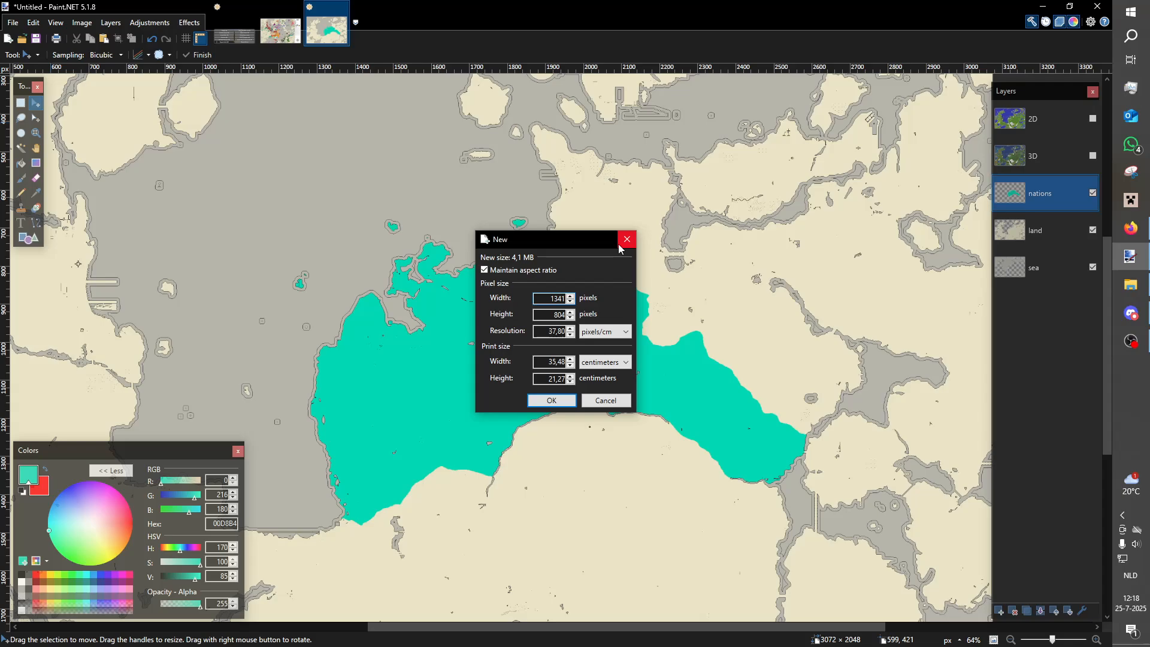
key(Return)
key(ctrl+v)
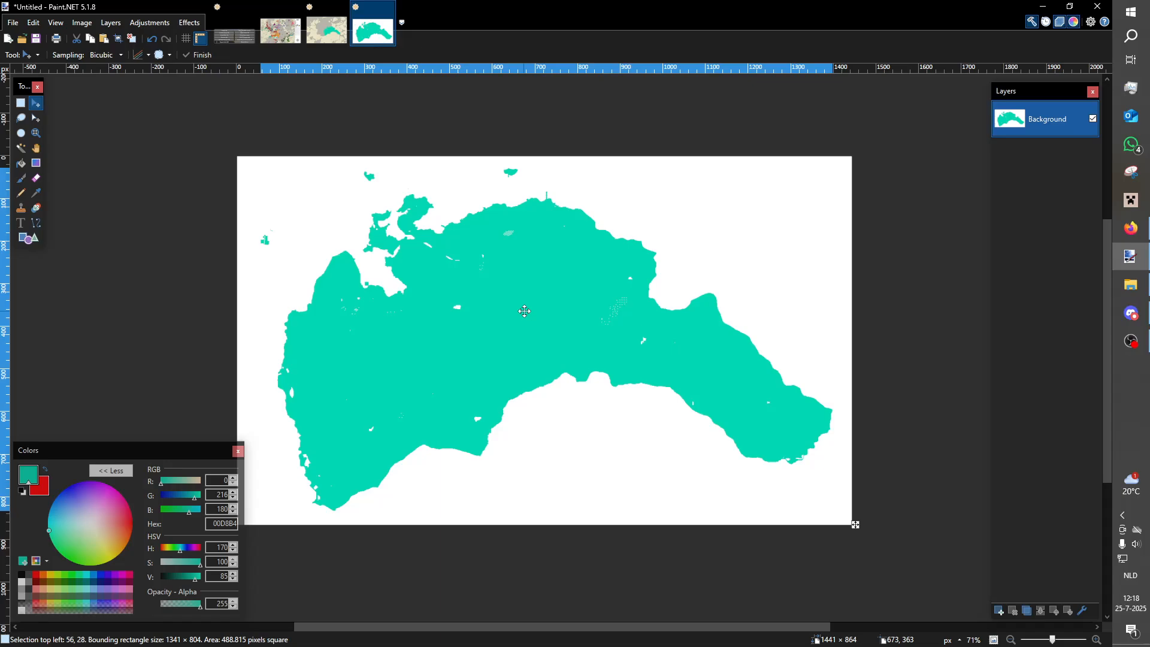
drag(524, 311, 523, 314)
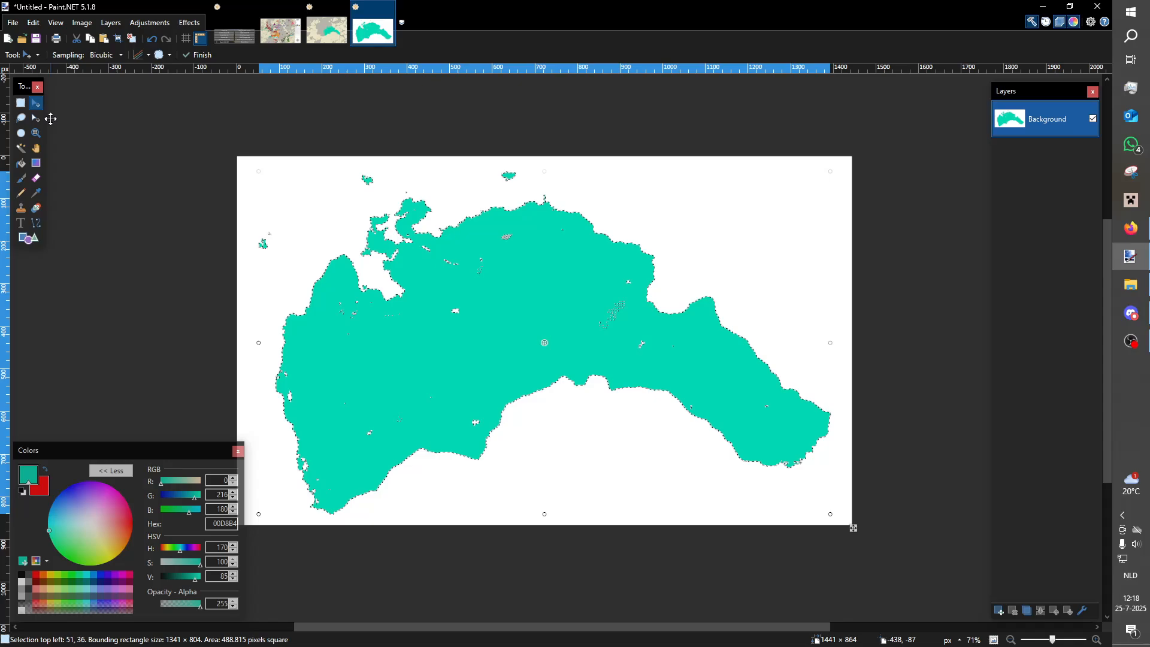
key(ctrl+d)
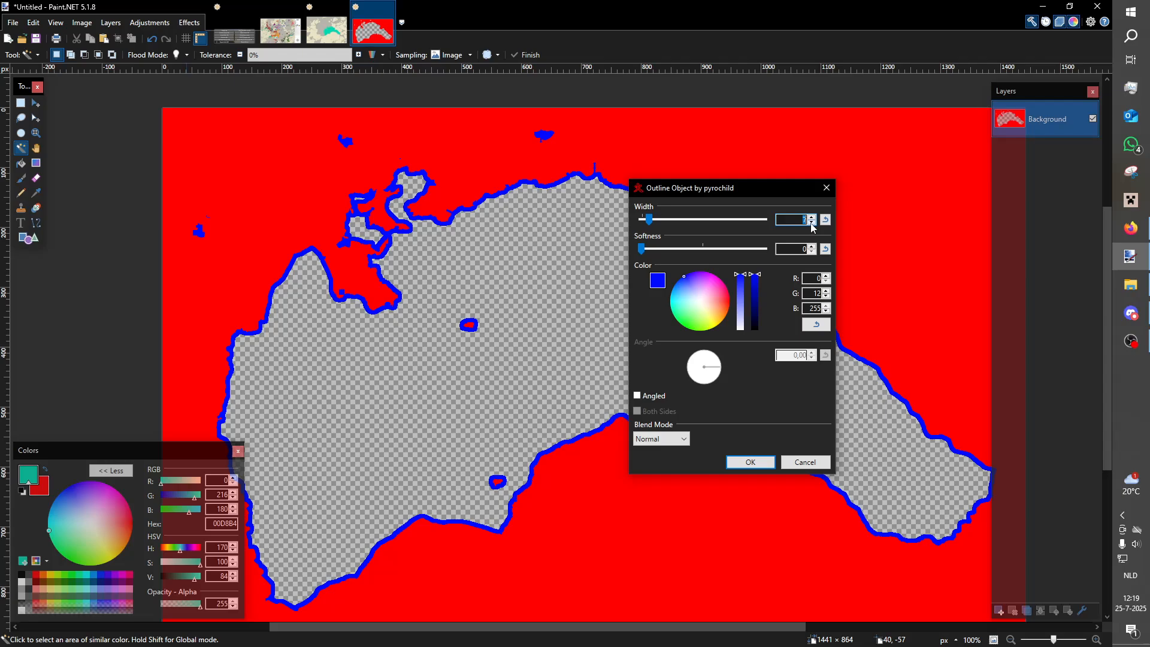
Apply Outline Object with width 10 in blue (R 0, G 12, B 255) along the nation's edge and refill its interior with 00D8B4.
text(10)
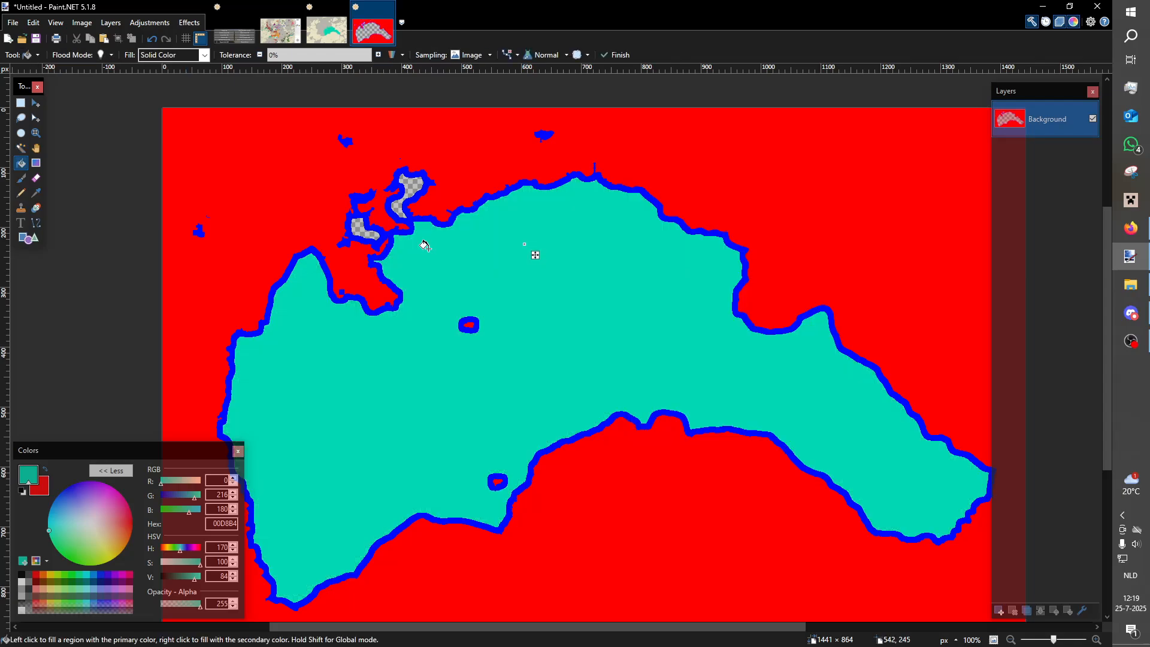
click(361, 229)
click(412, 183)
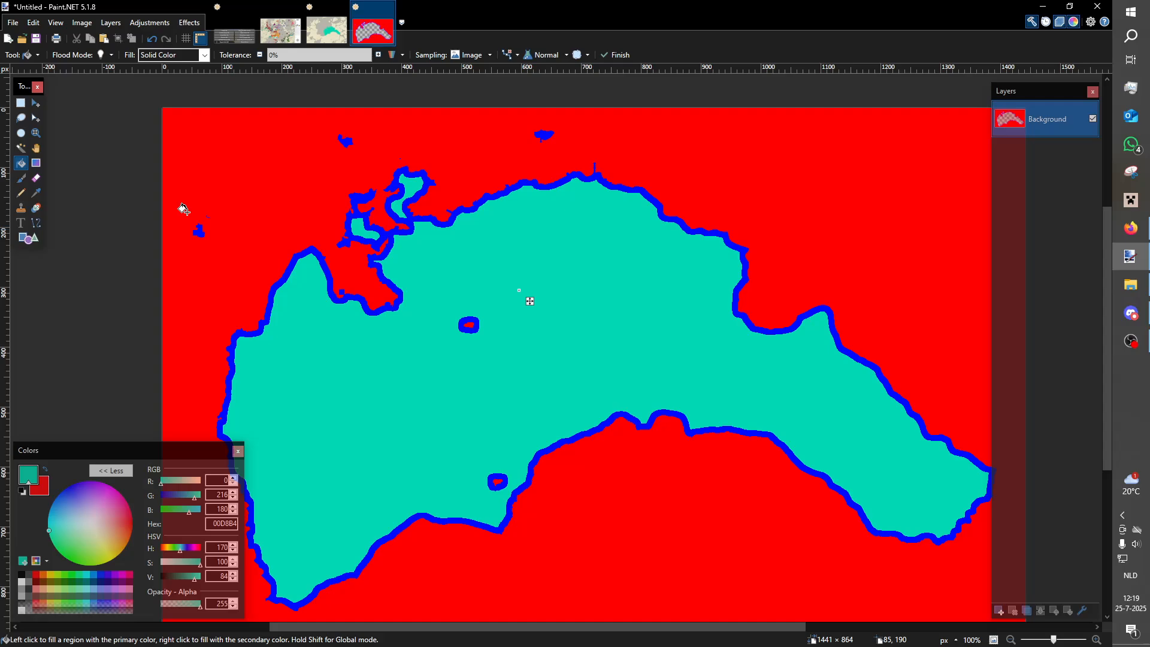
Recolour the nation's blue outline with a darker teal of value 74 (00BC9D) and return the outlined nation to the map's nations layer.
drag(227, 575, 218, 573)
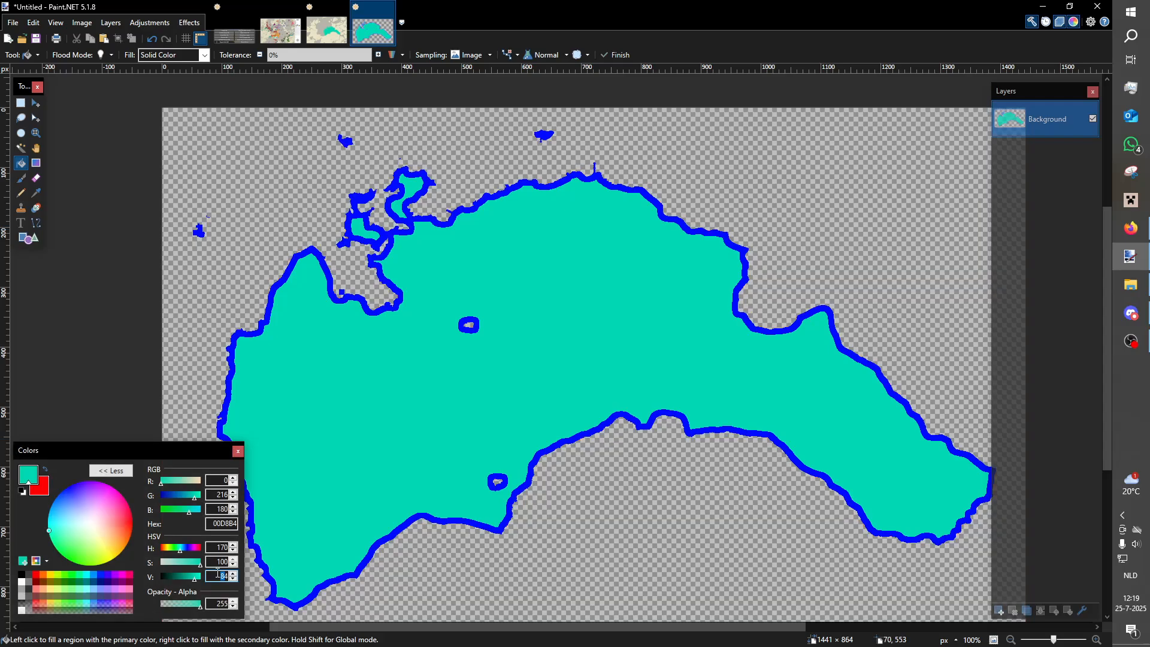
text(74)
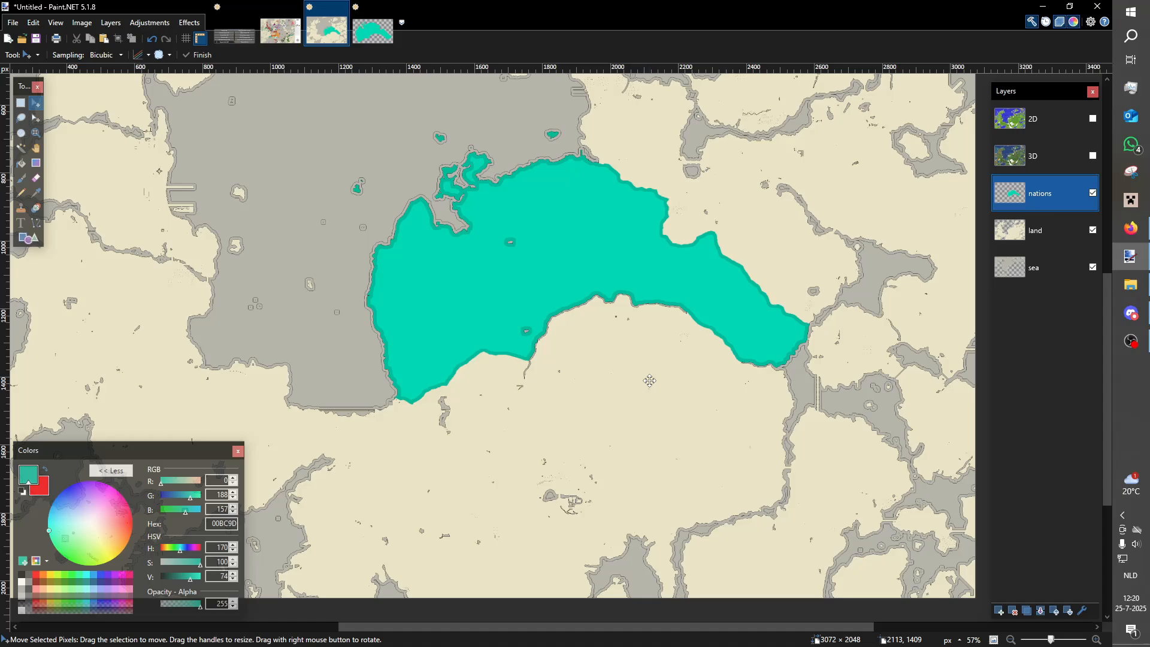
scroll(752, 199, up, 5)
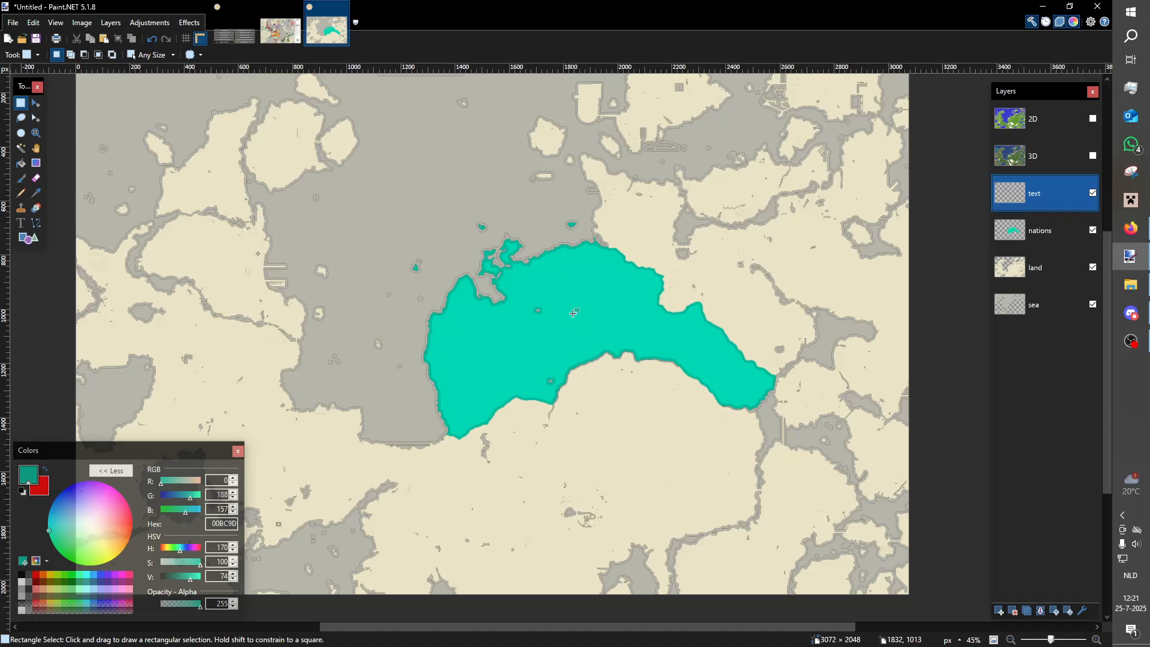
Add white bold Calibri arc text "New Aranna" over the teal nation on the text layer, with size 58, arc angle 90 and radius 539.
click(22, 580)
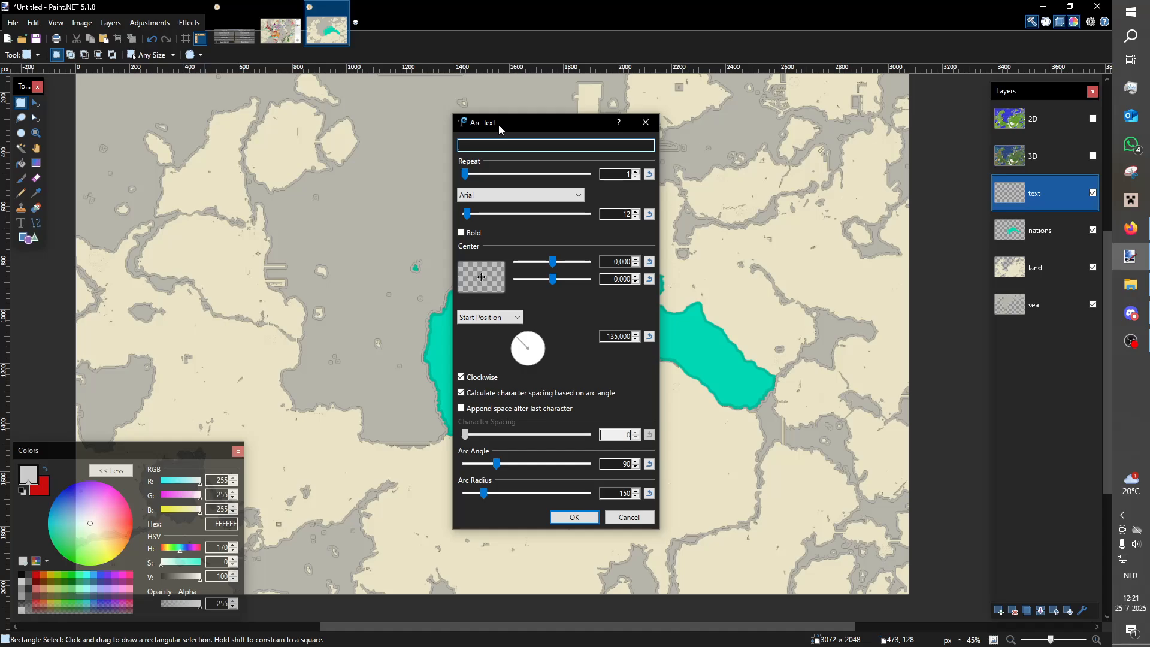
drag(498, 124, 719, 156)
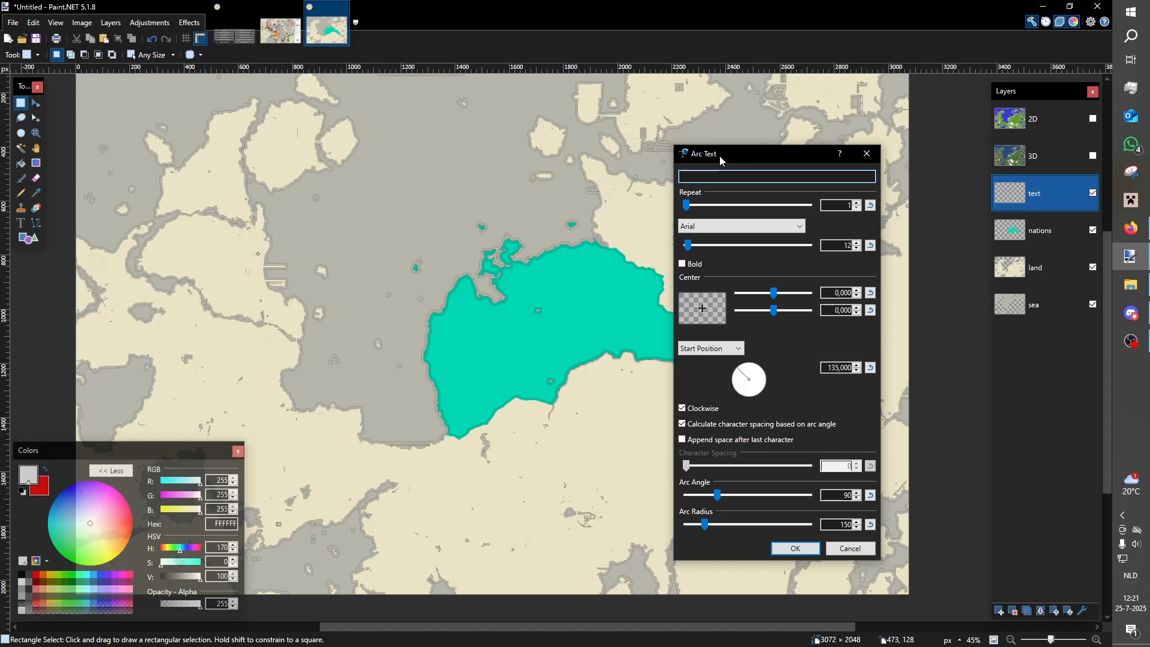
drag(720, 156, 776, 149)
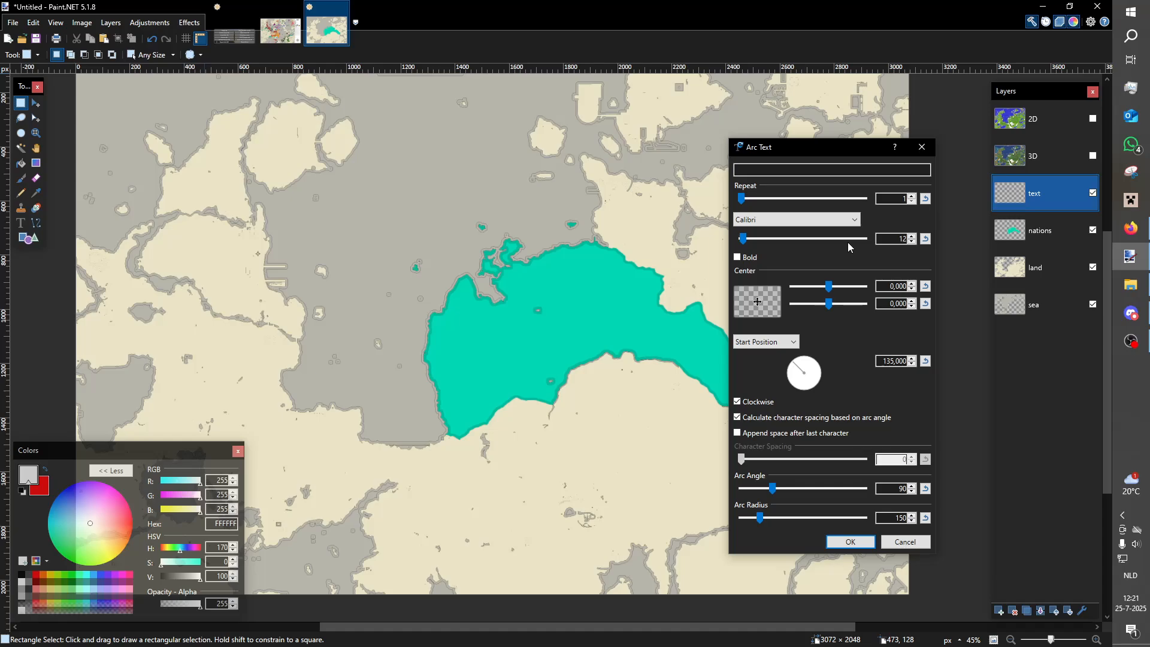
click(846, 242)
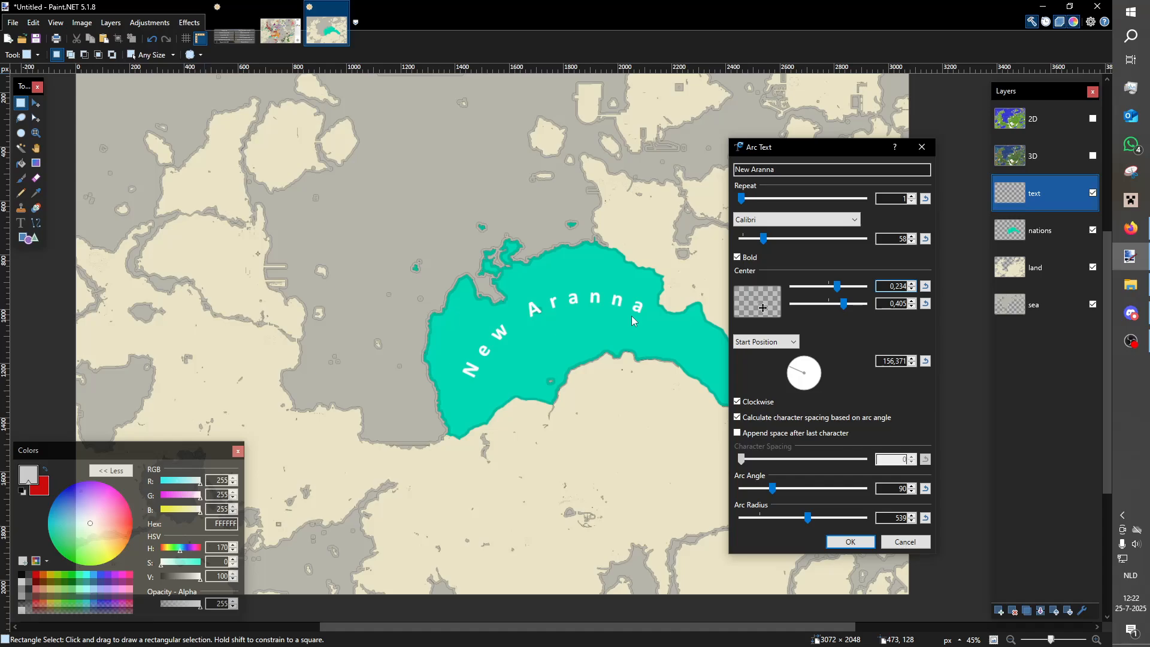
key(Return)
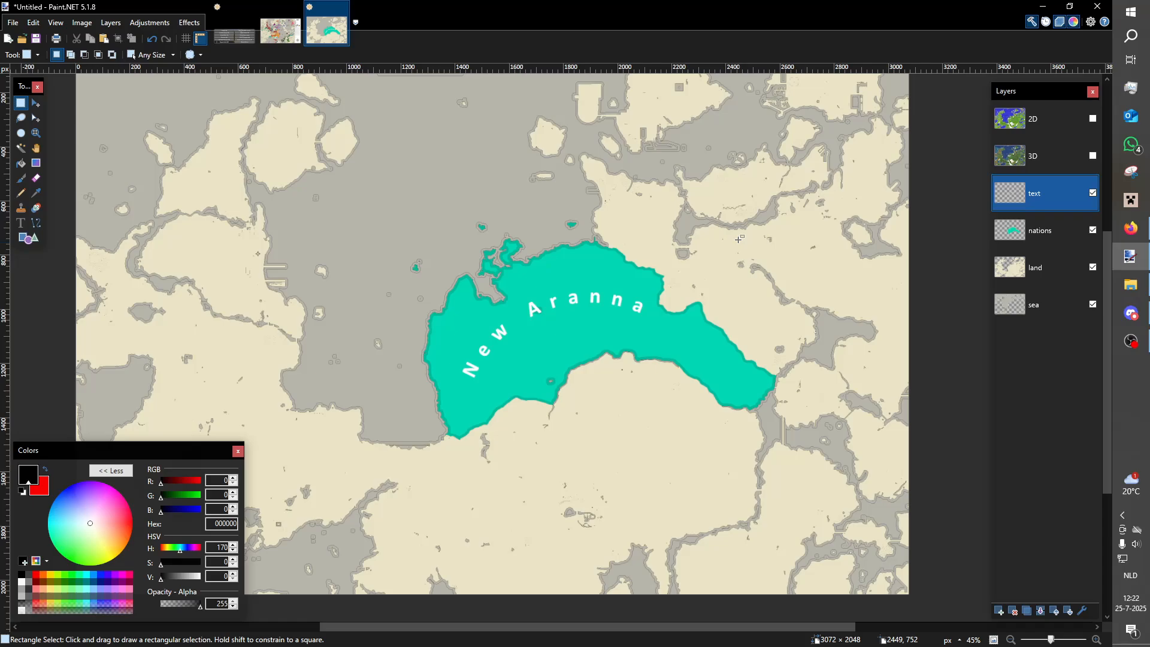
Copy the CinderCivs scanlines into a new layer named scanlines, position them across the map and make them faint.
key(ctrl+Tab)
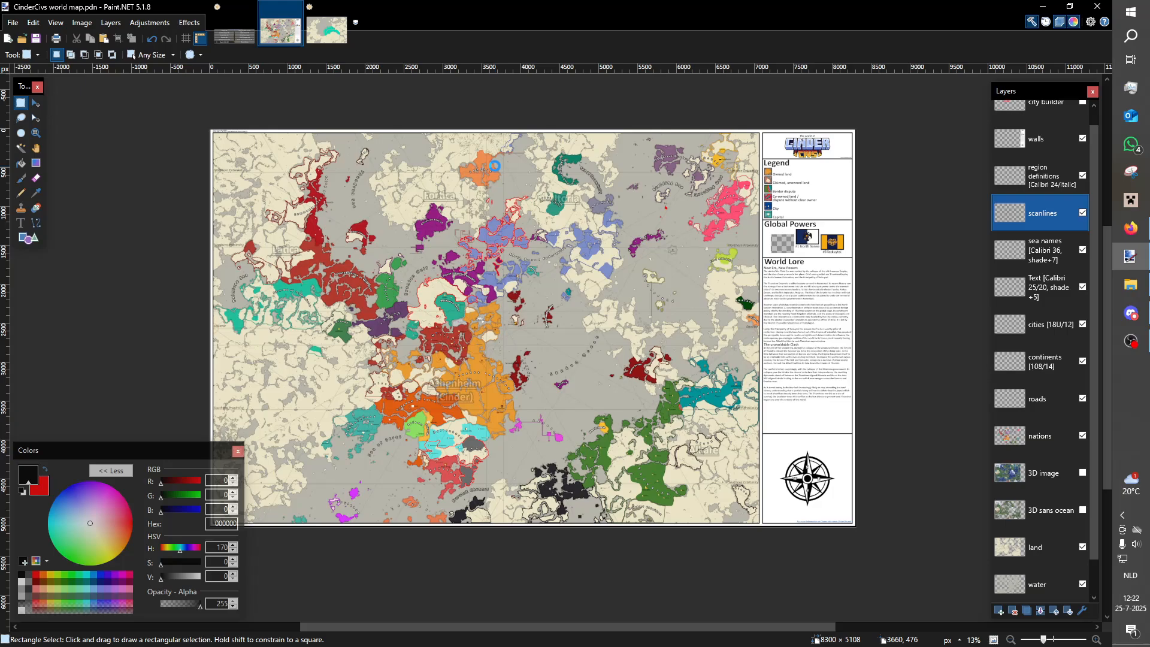
key(ctrl+Tab)
key(ctrl+shift+v)
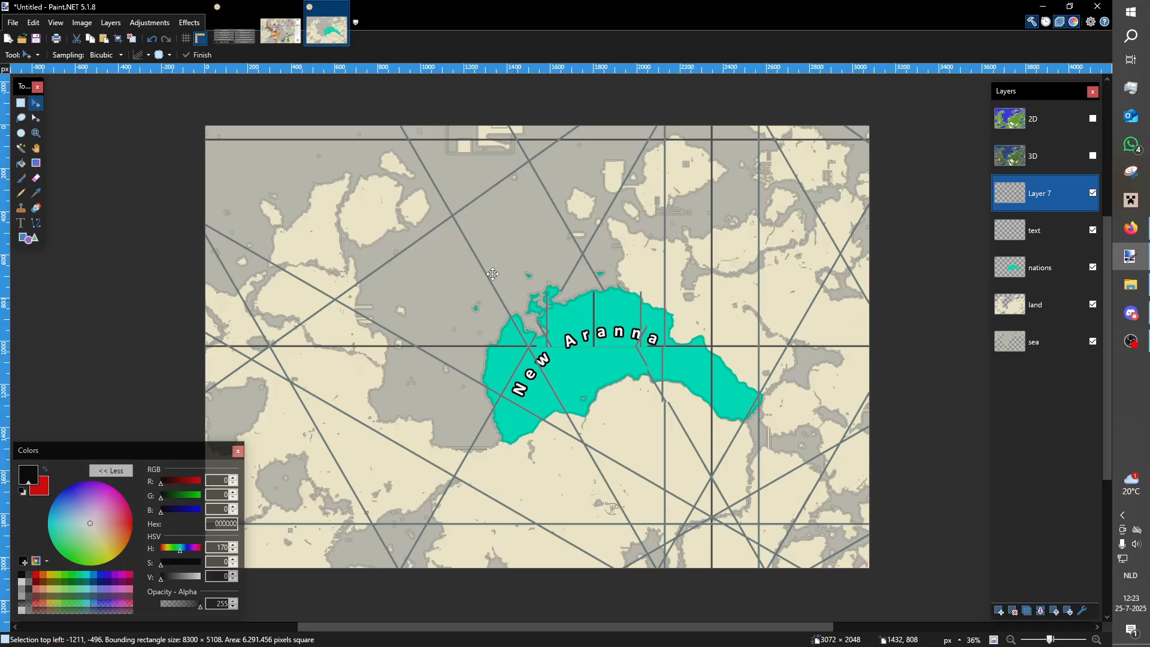
drag(493, 274, 341, 82)
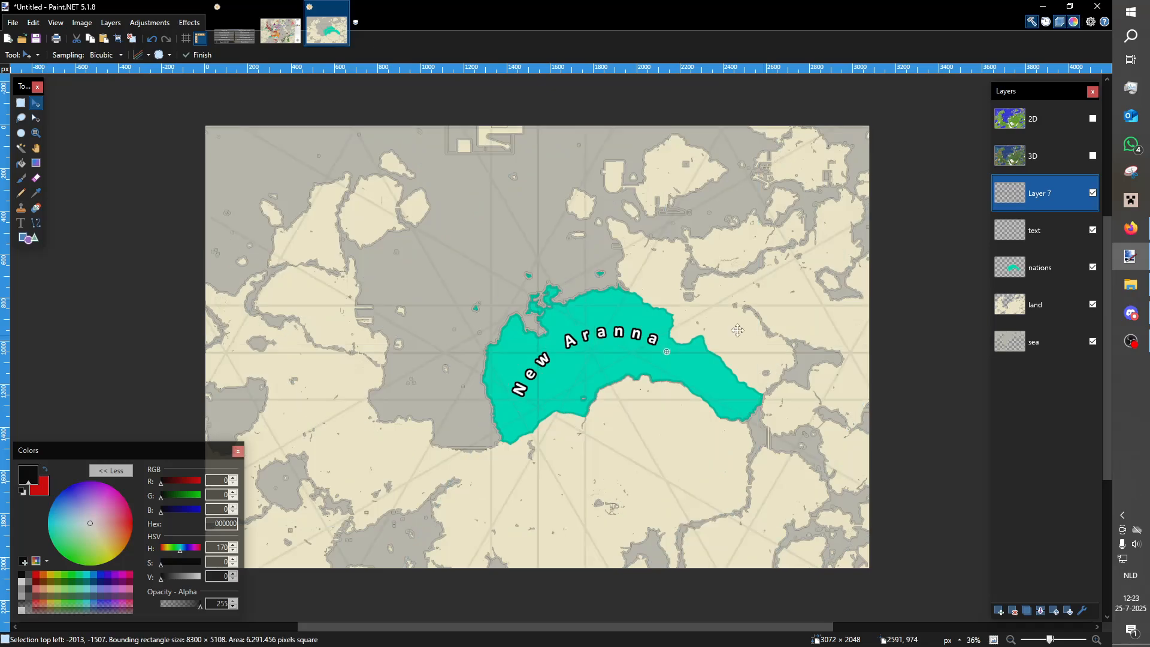
scroll(526, 341, down, 1)
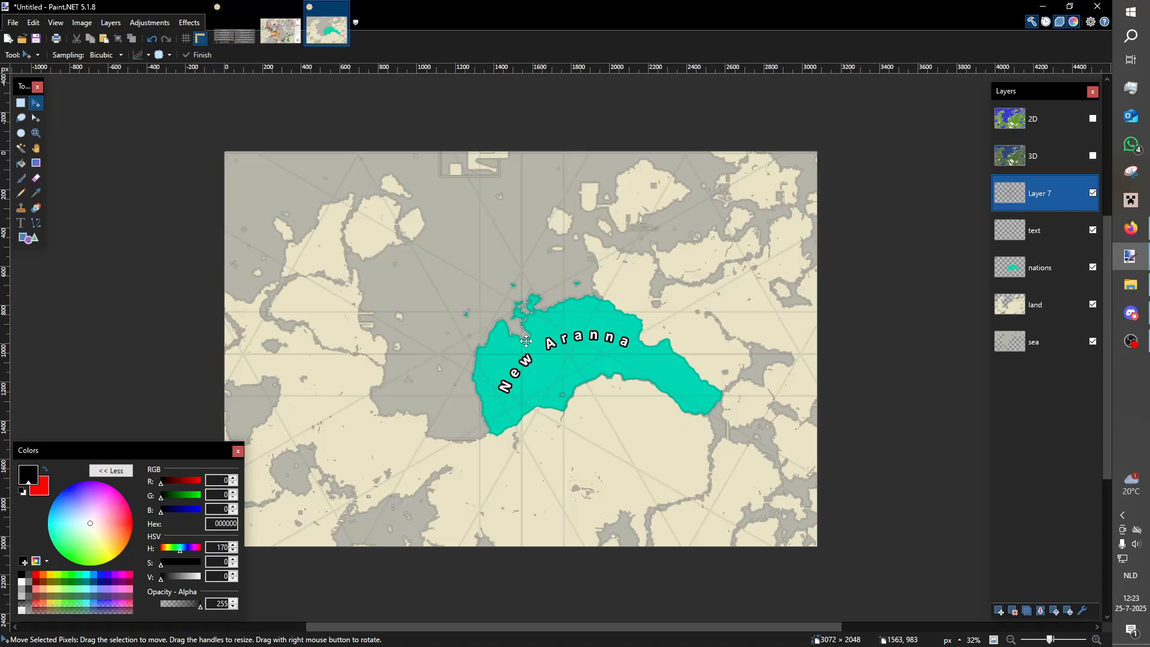
click(21, 103)
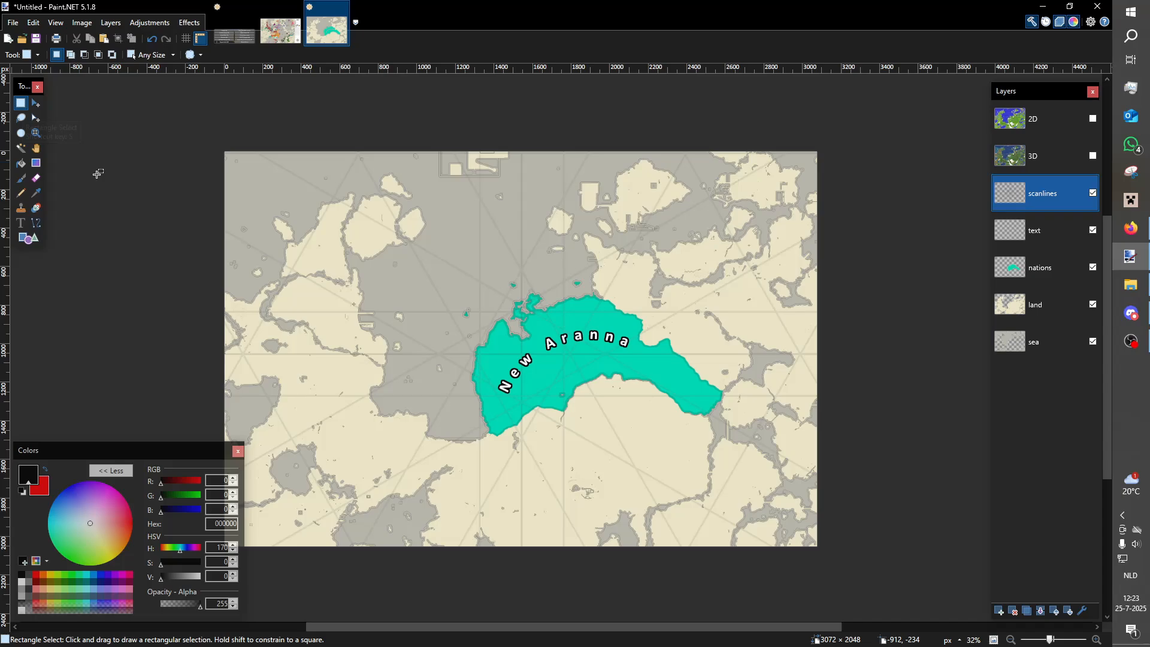
Switch to the CinderCivs map and examine its sidebar with the legend, Global Powers and World Lore sections.
click(1092, 157)
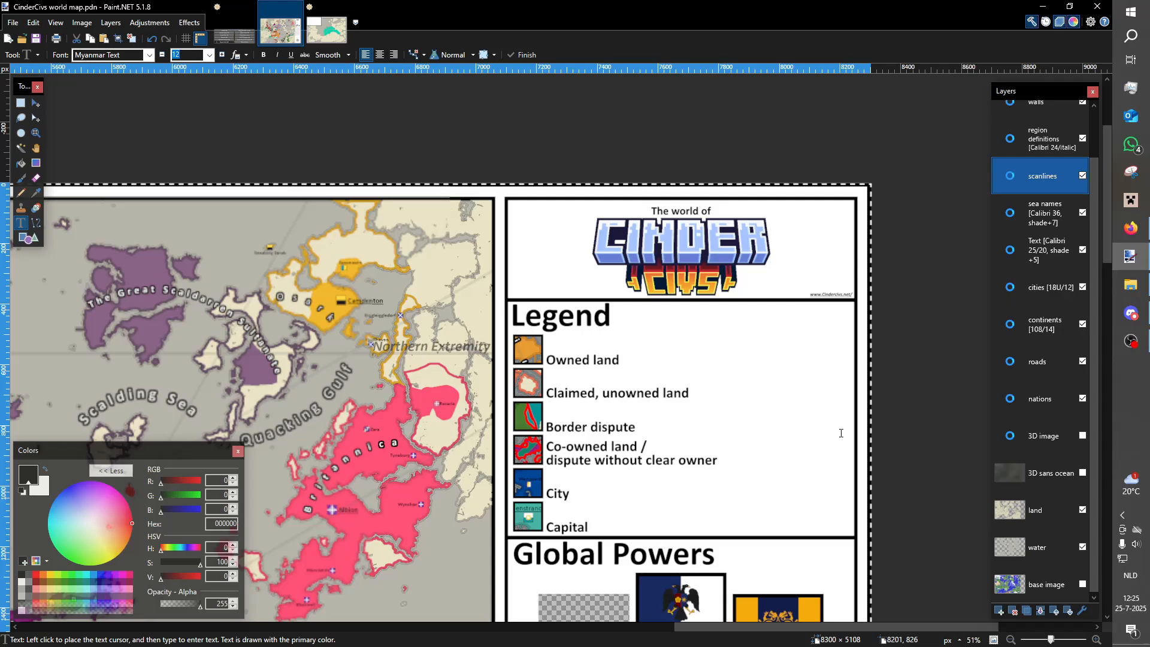
scroll(703, 448, down, 3)
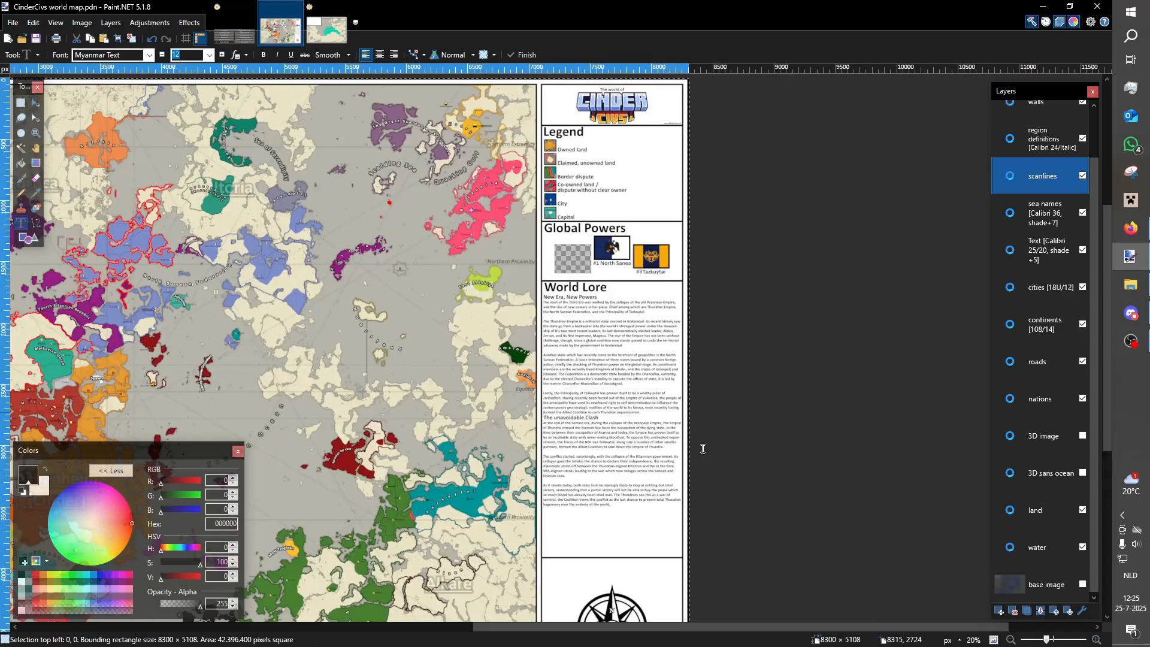